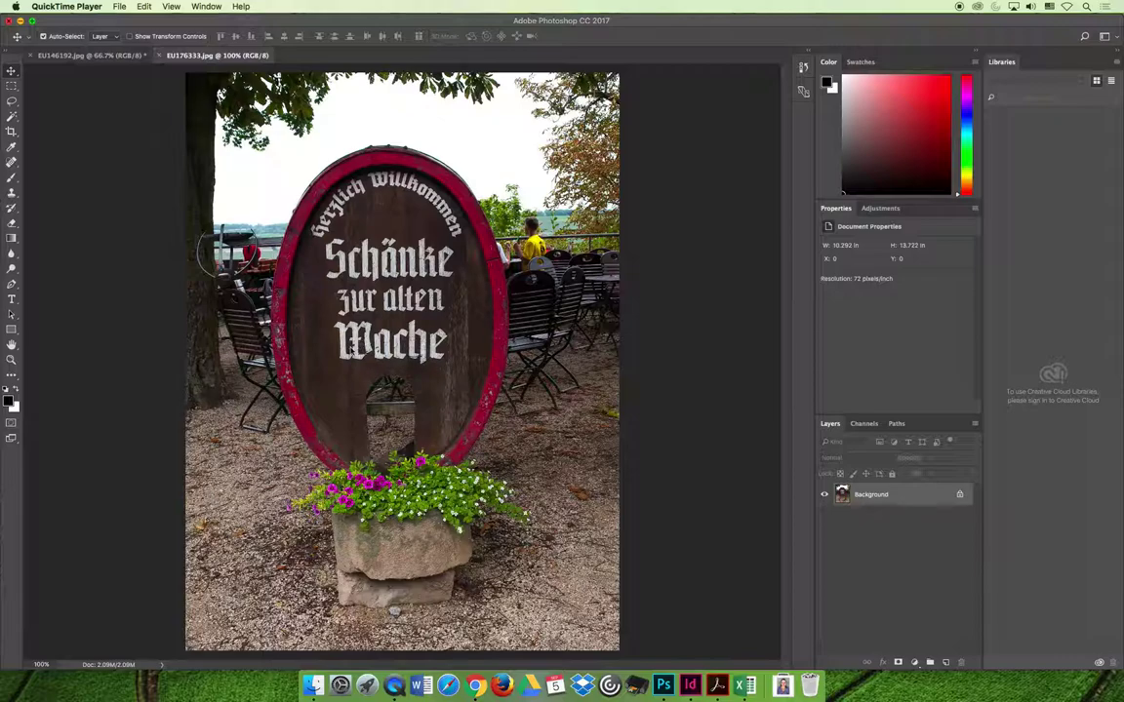
# - Switch to the EU146192 flower photo, check its Canvas Size without changes, and pick the Magic Wand
pyautogui.click(75, 53)
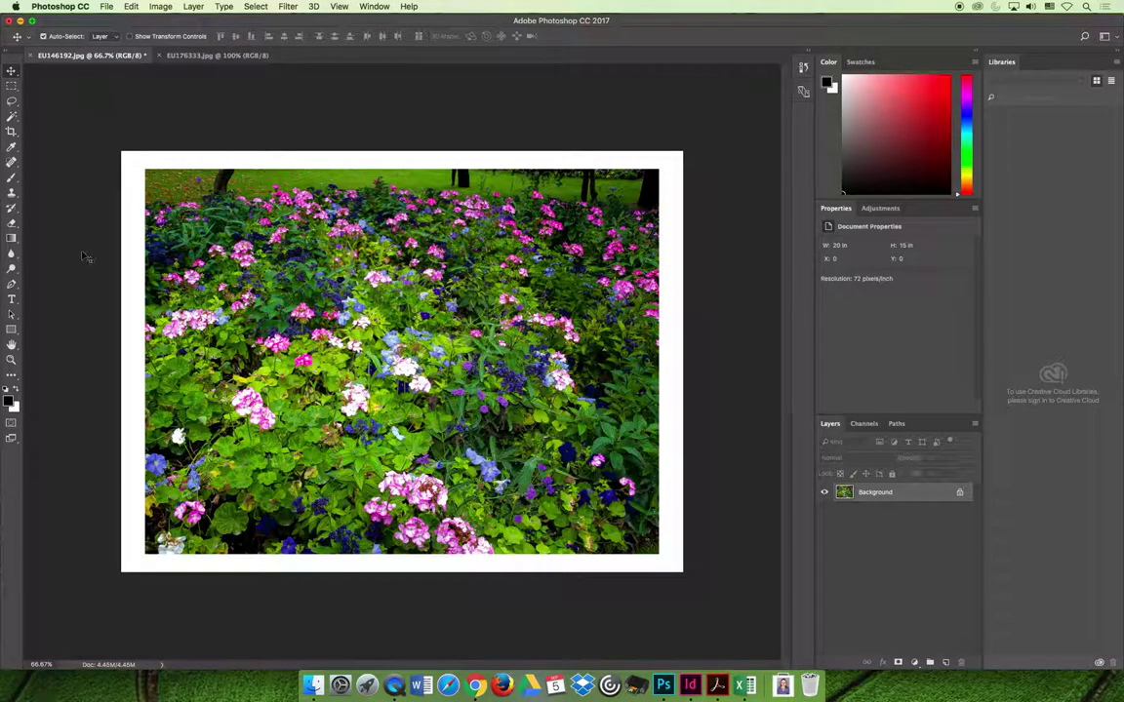
pyautogui.click(160, 7)
pyautogui.click(181, 109)
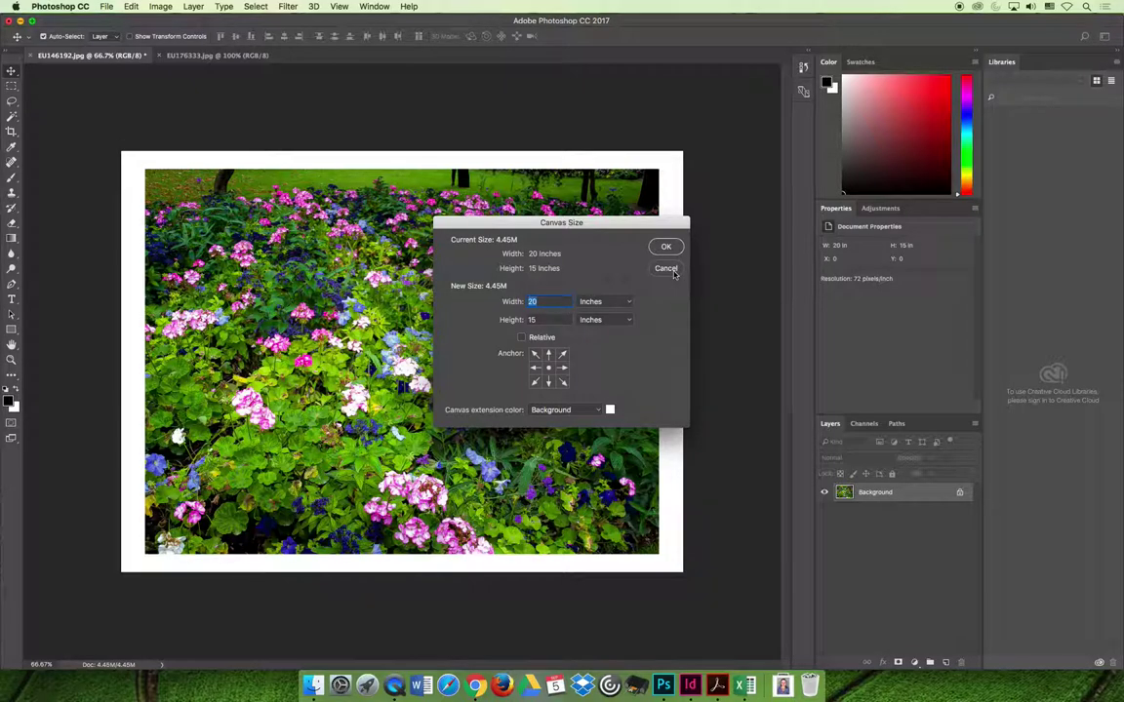
pyautogui.click(667, 269)
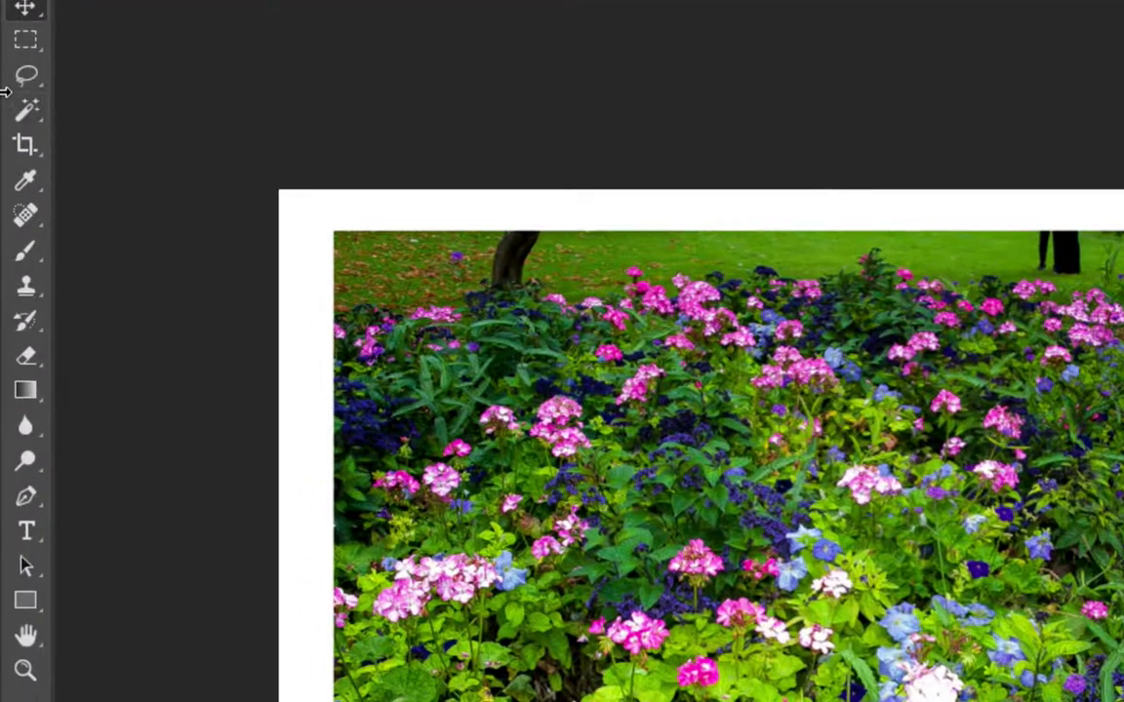
pyautogui.click(27, 220)
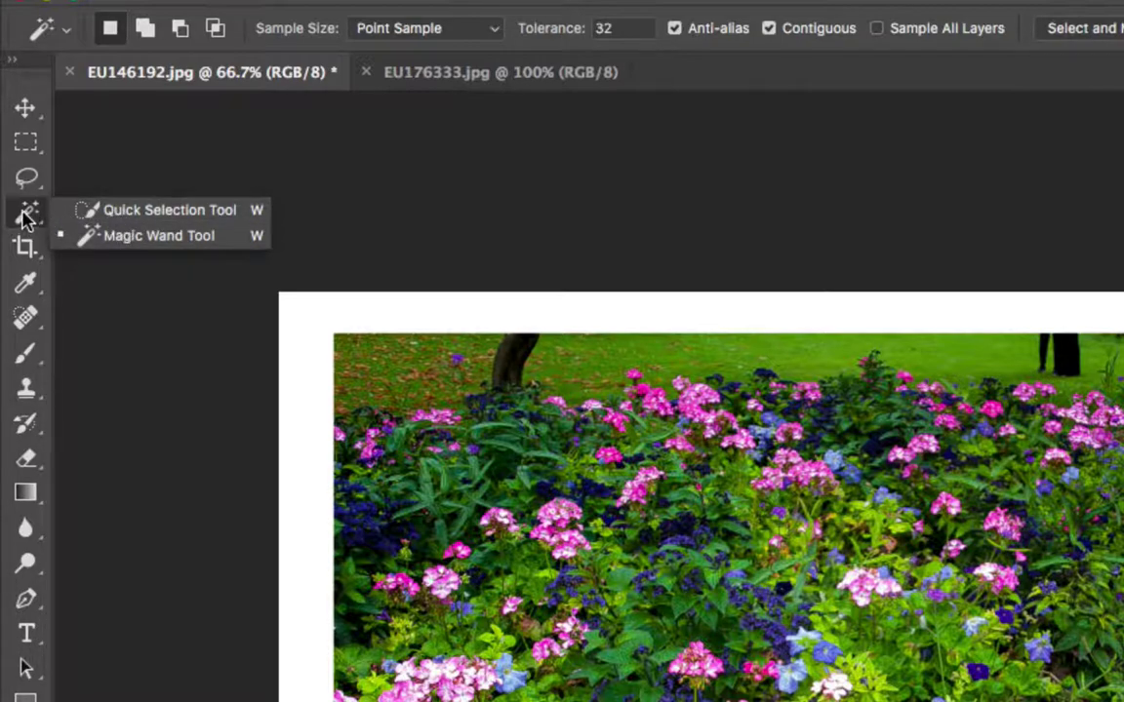
# - Select the flower photo's white frame with the Magic Wand at tolerance 32
pyautogui.click(168, 243)
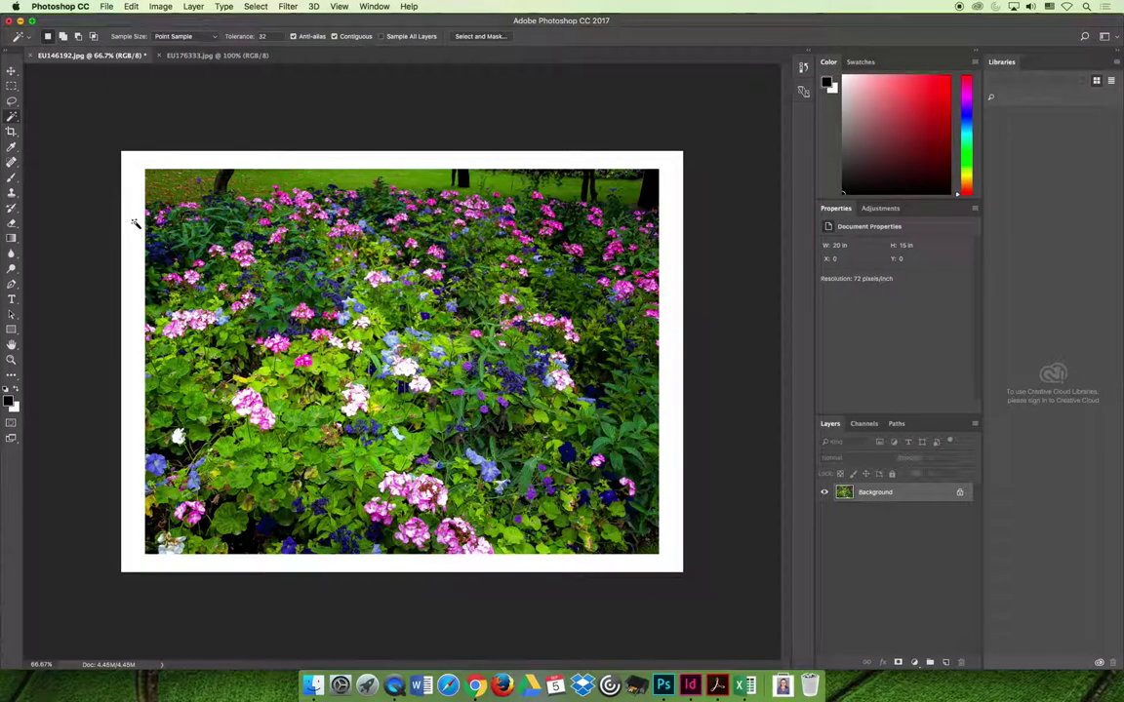
pyautogui.click(134, 222)
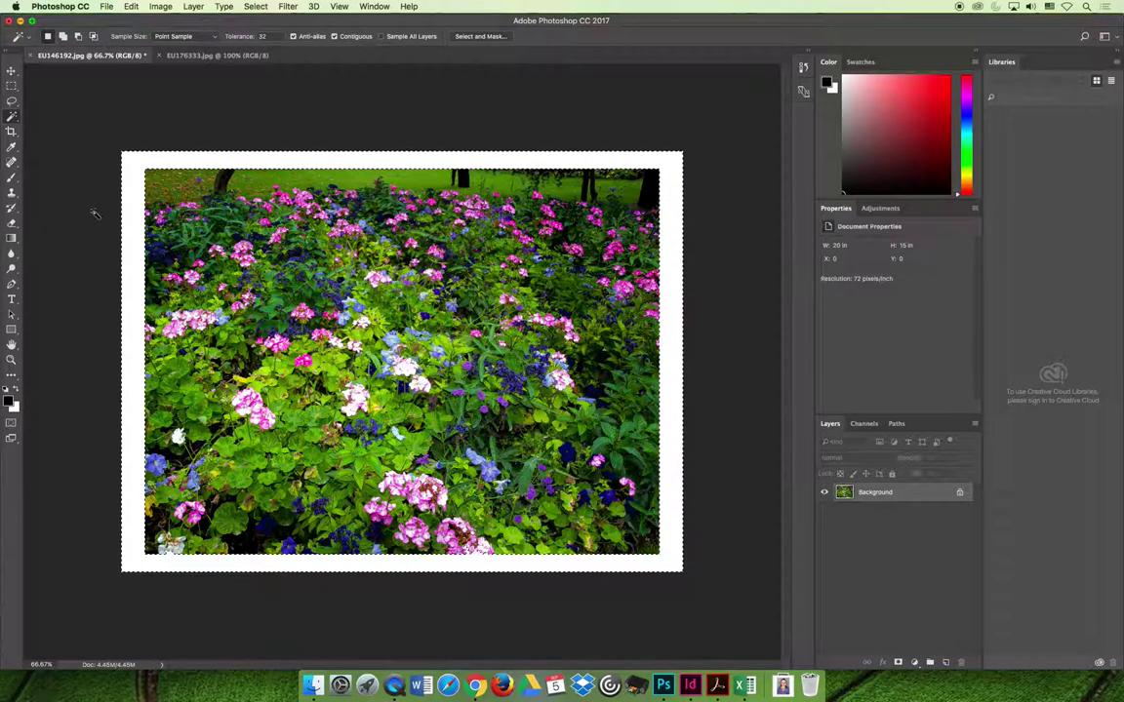
# - Expand the white-border selection by 10 pixels and zoom into the top-left edge to check it
pyautogui.click(256, 7)
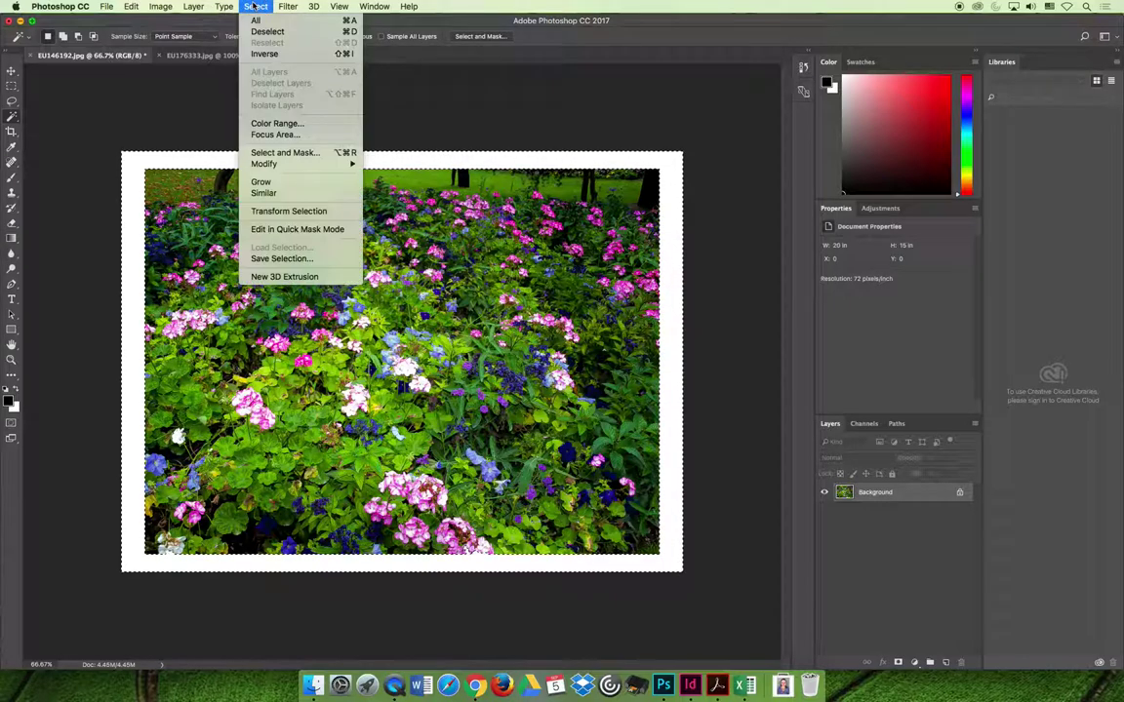
pyautogui.moveTo(264, 164)
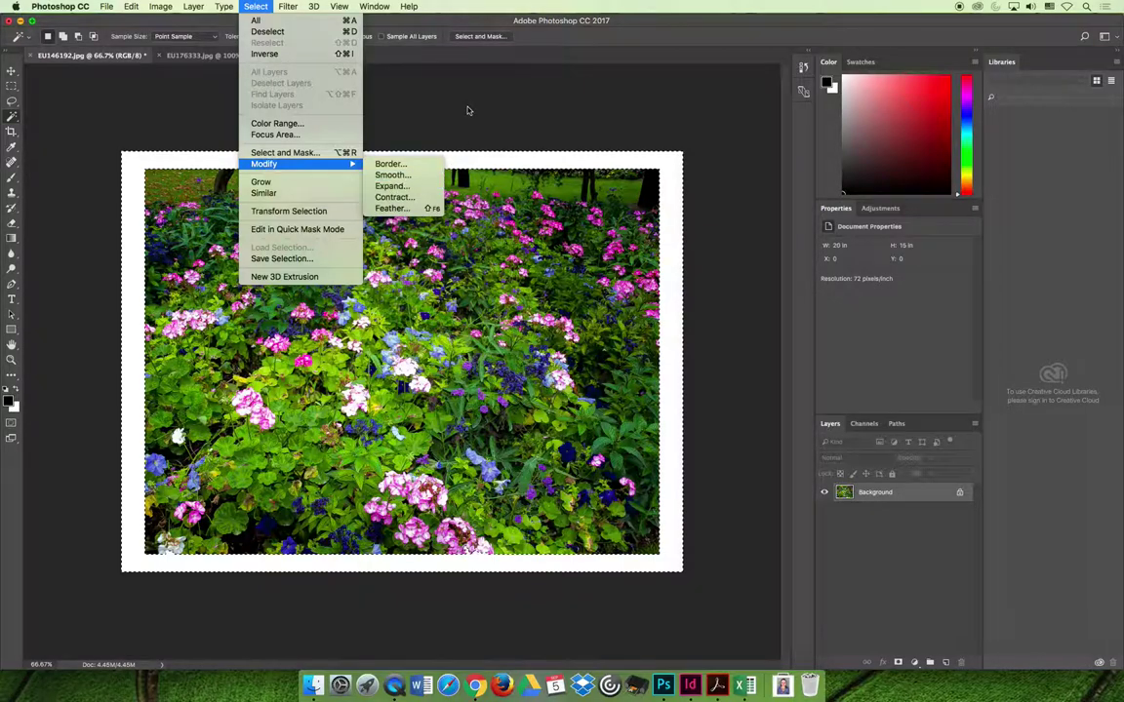
pyautogui.click(486, 145)
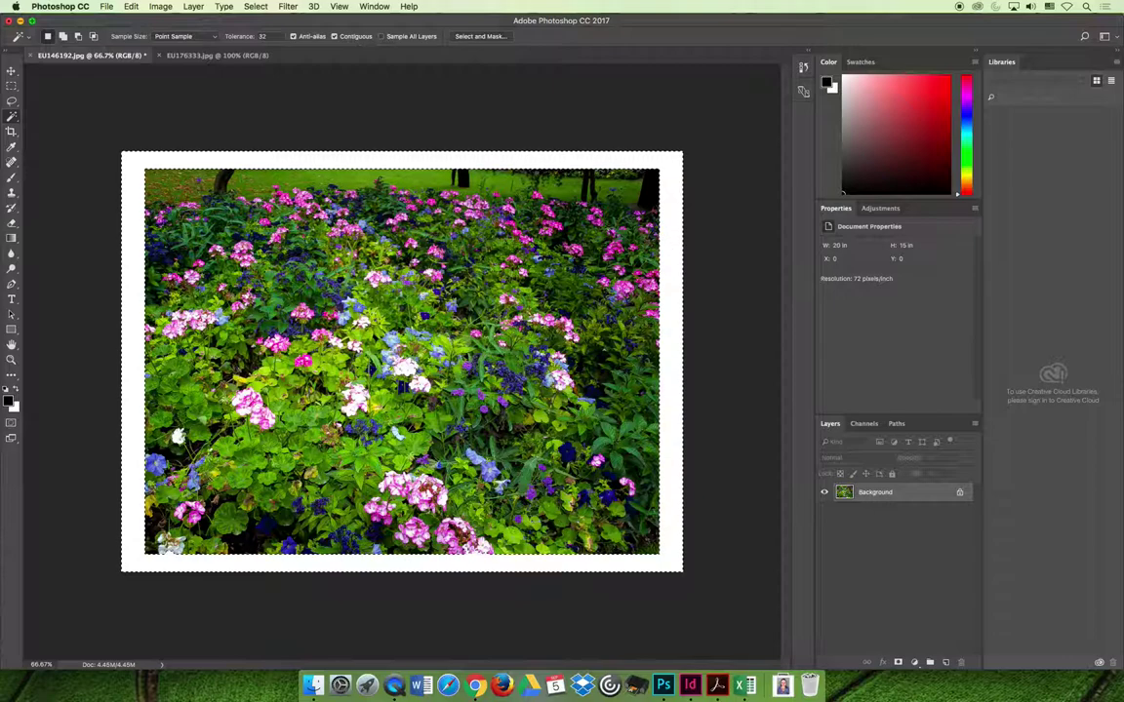
pyautogui.click(254, 6)
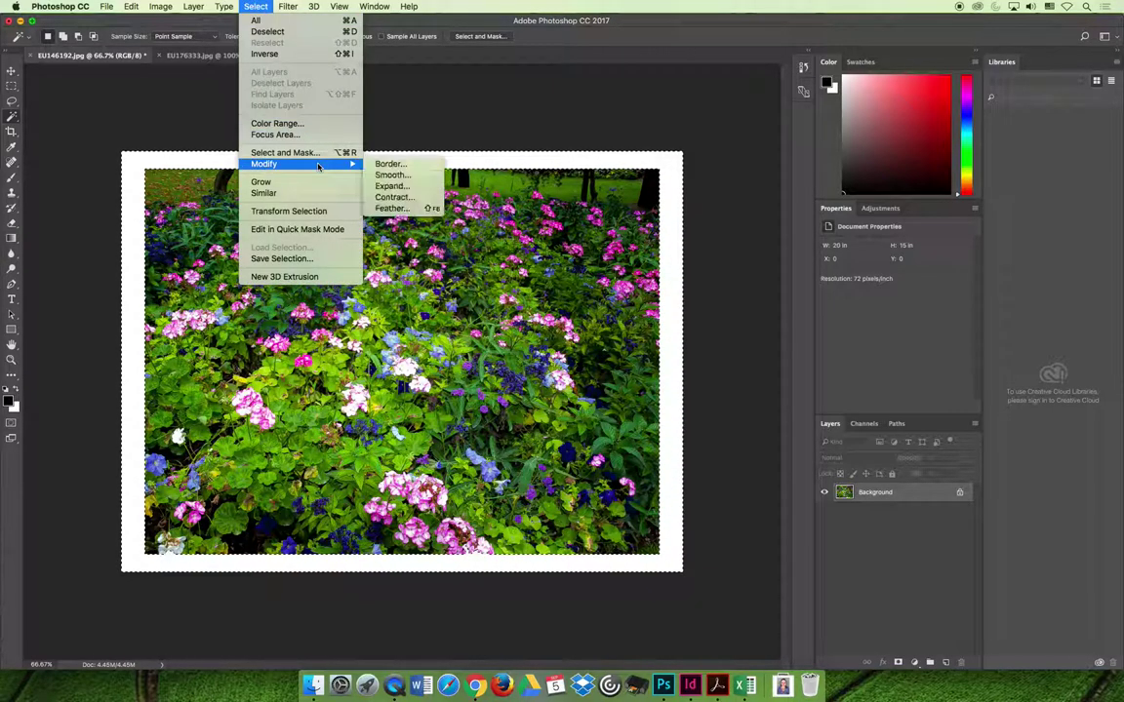
pyautogui.click(366, 187)
pyautogui.write('10')
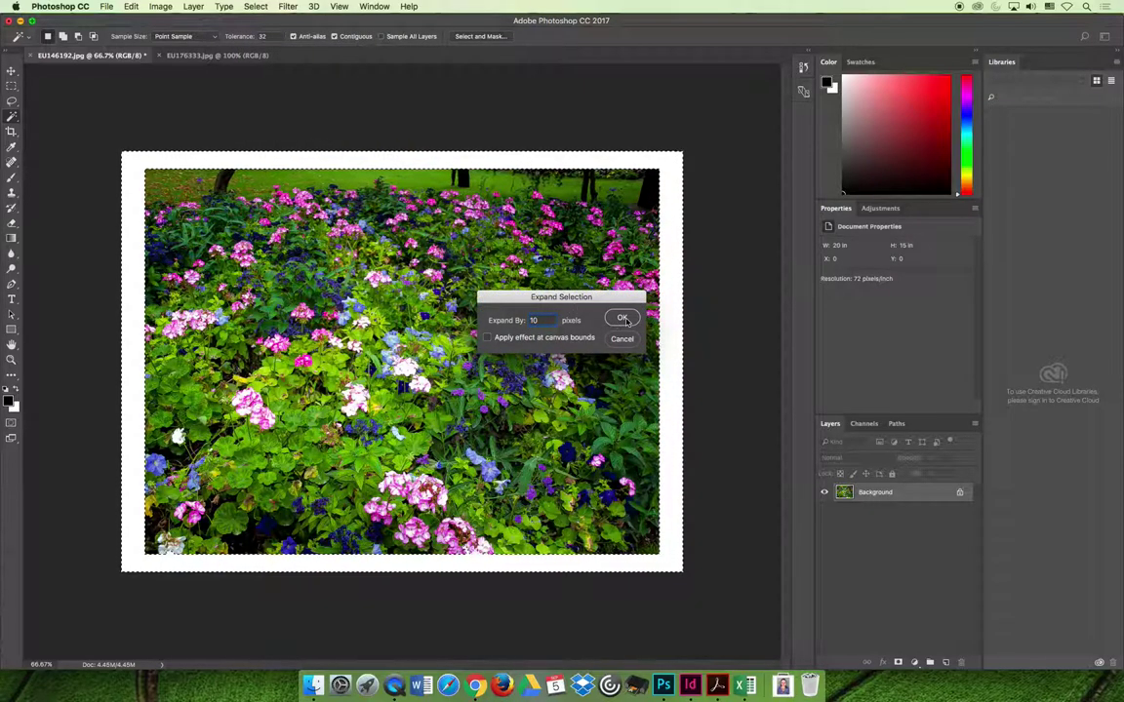
pyautogui.press('Return')
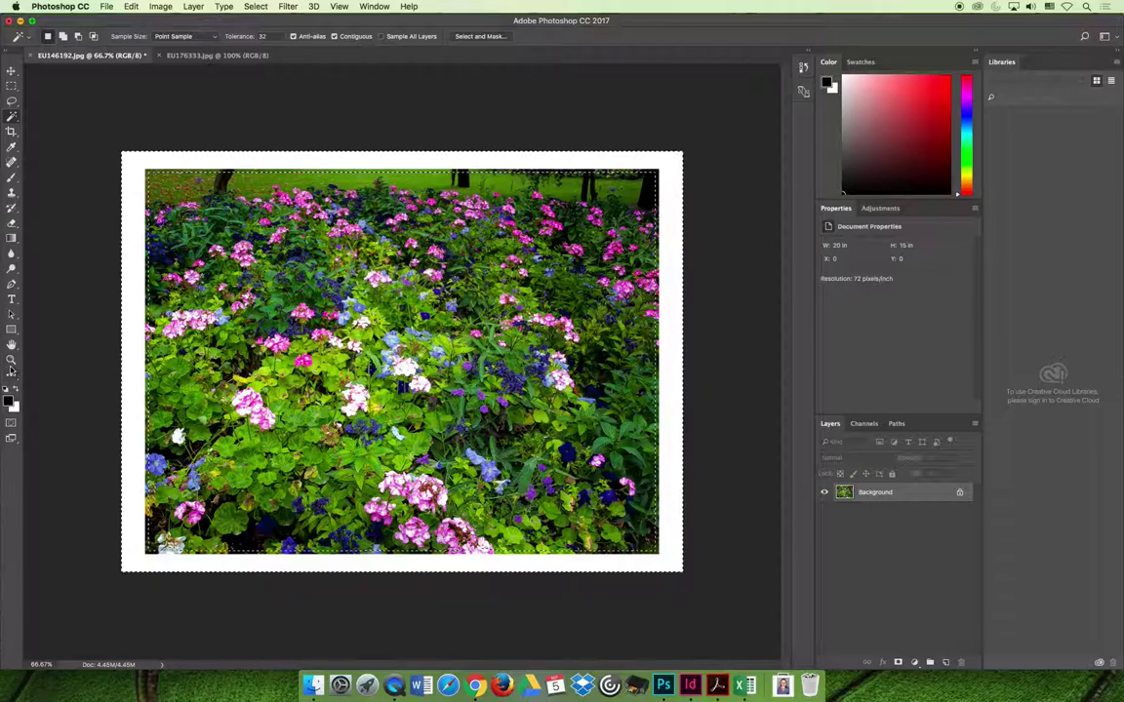
pyautogui.press('z')
pyautogui.moveTo(123, 155); pyautogui.dragTo(206, 208)
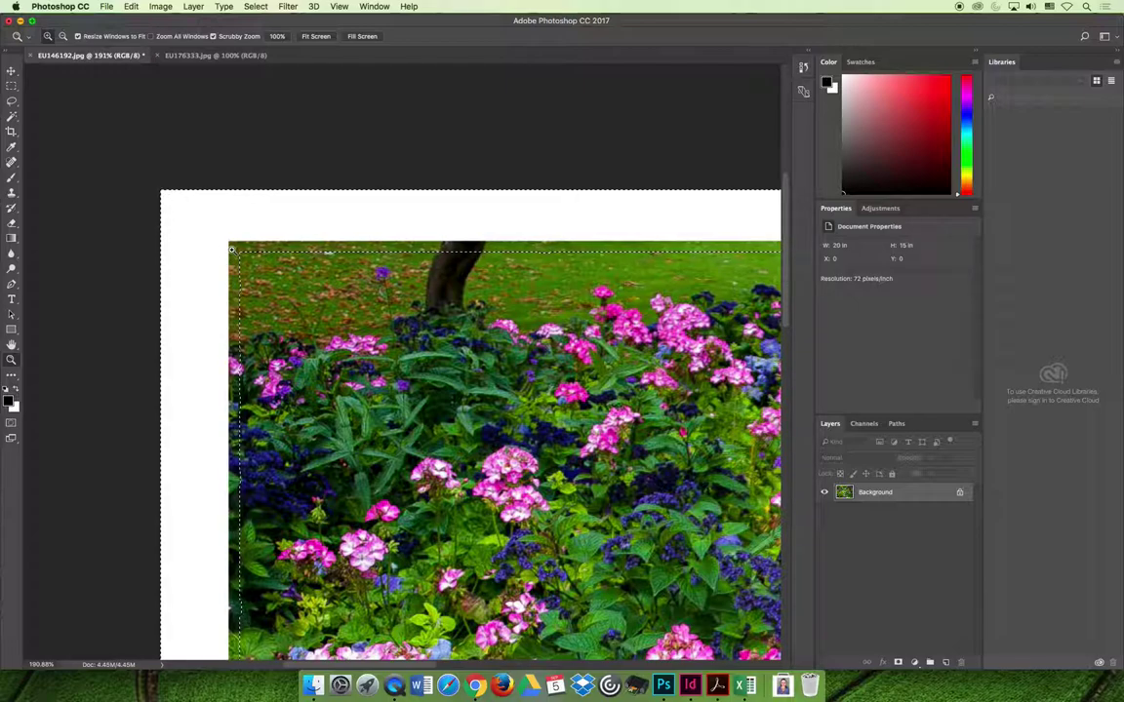
# - Fit the flower photo on screen, then zoom out to 66.7%
pyautogui.hotkey('ctrl', '0')
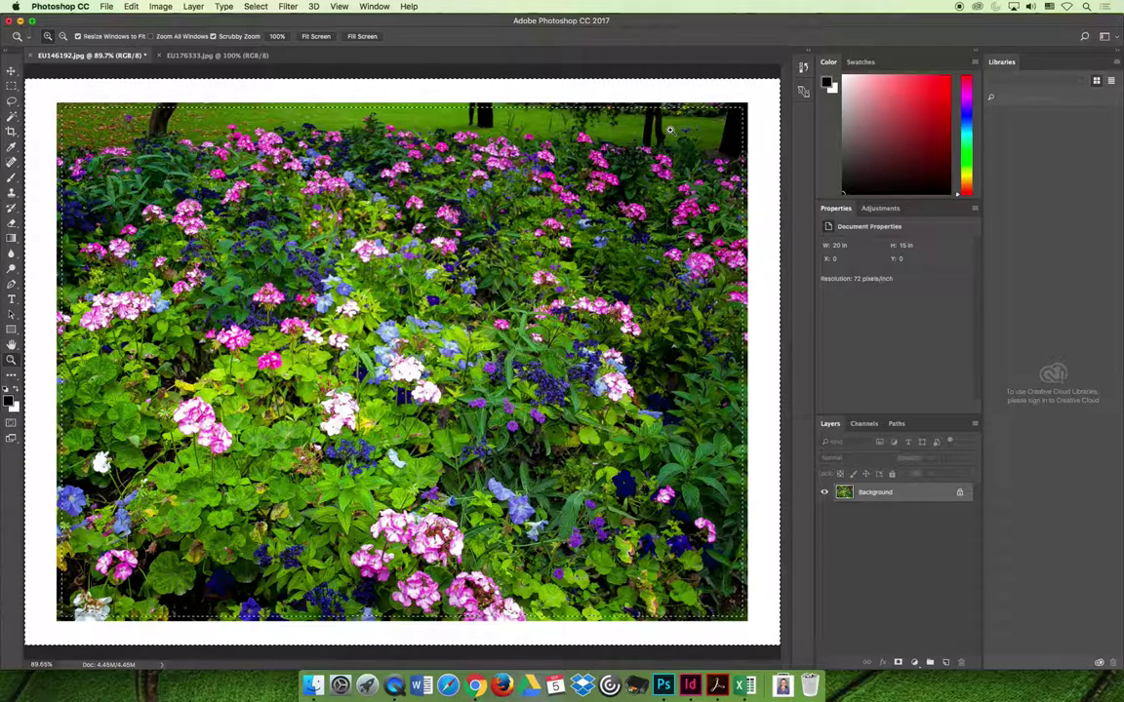
pyautogui.press('super+minus')
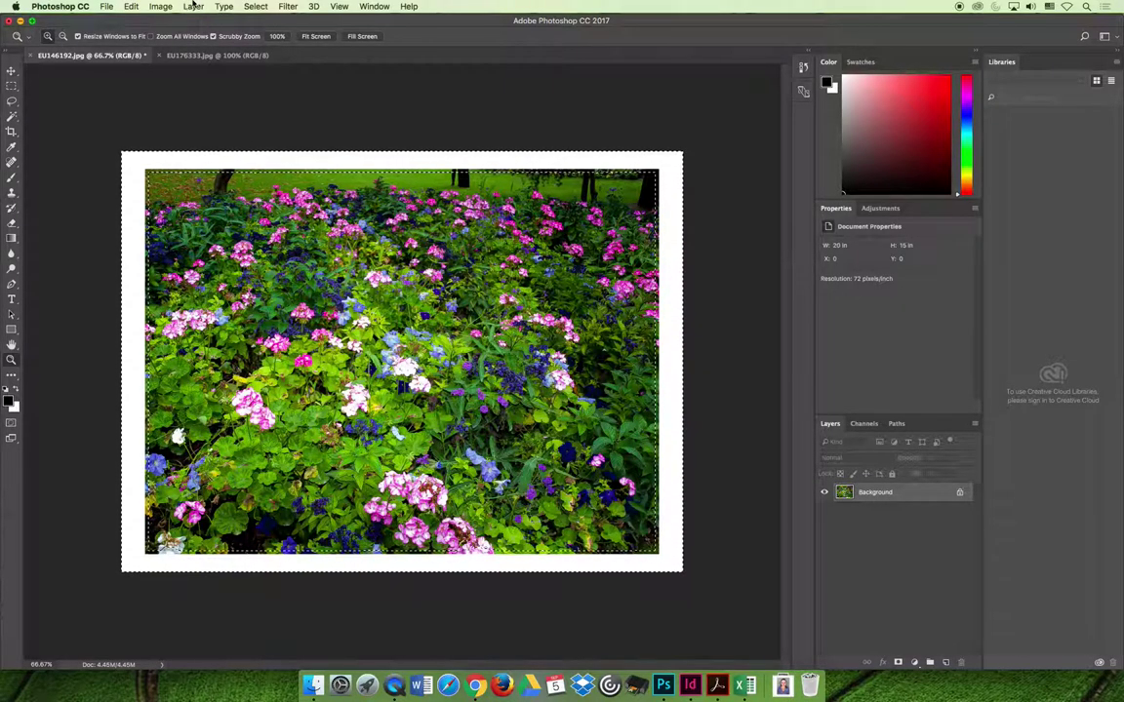
pyautogui.click(132, 6)
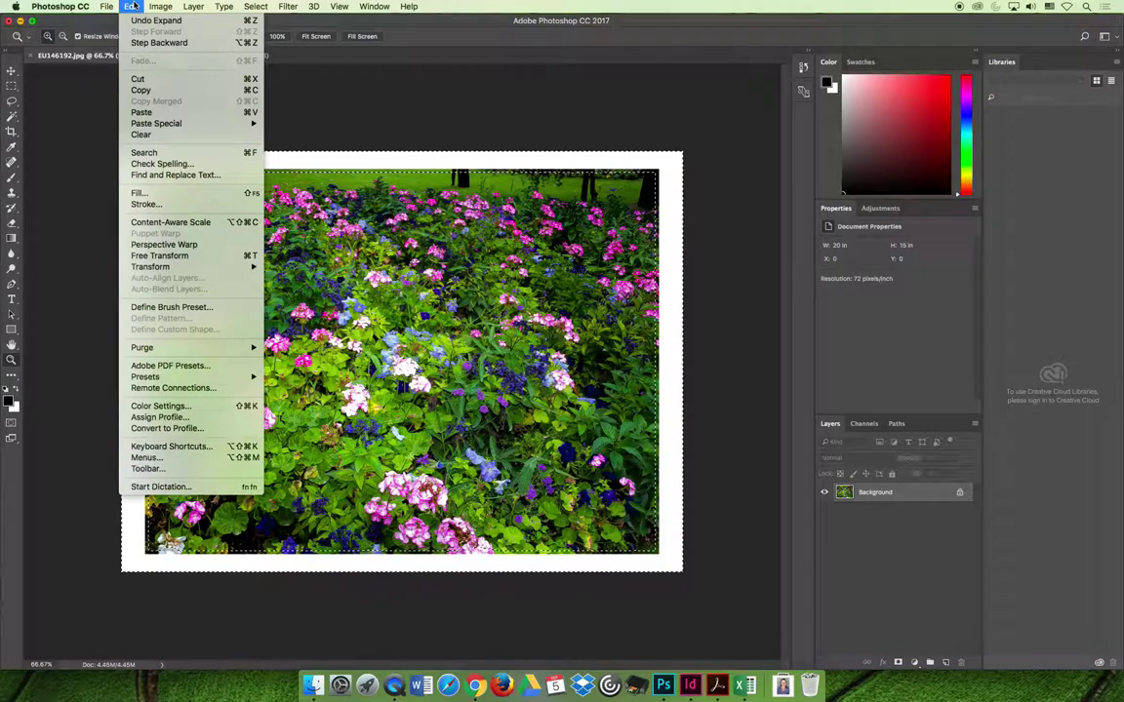
pyautogui.click(168, 194)
pyautogui.click(569, 274)
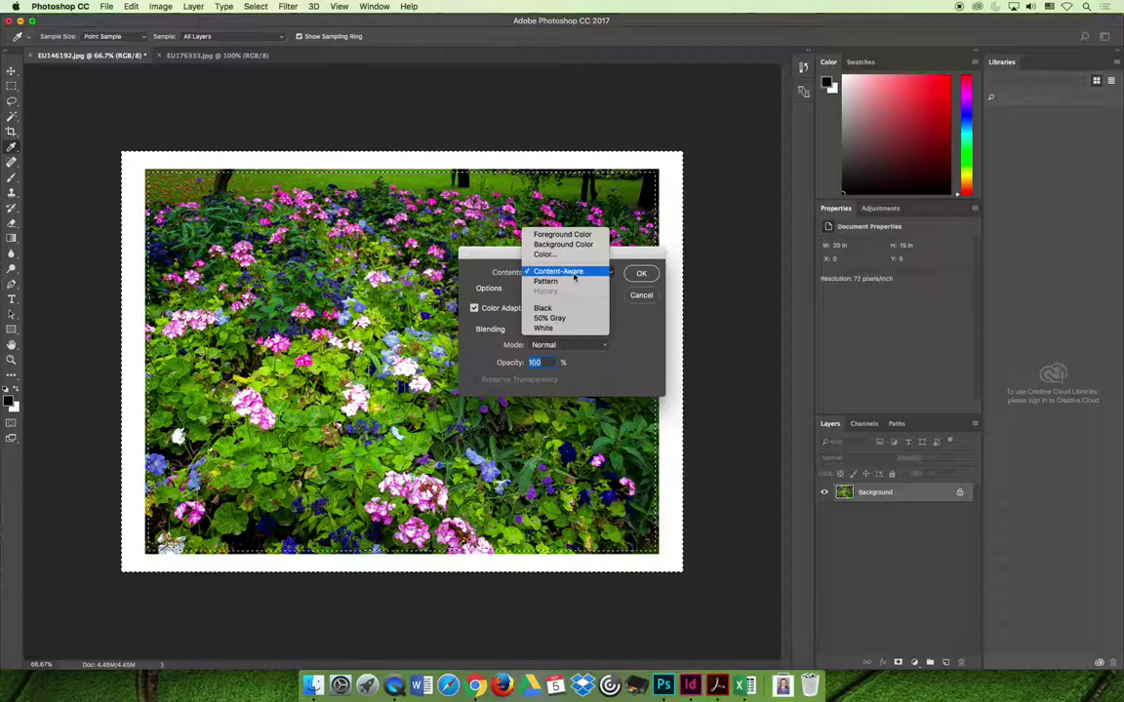
pyautogui.click(551, 256)
pyautogui.click(547, 238)
pyautogui.click(677, 233)
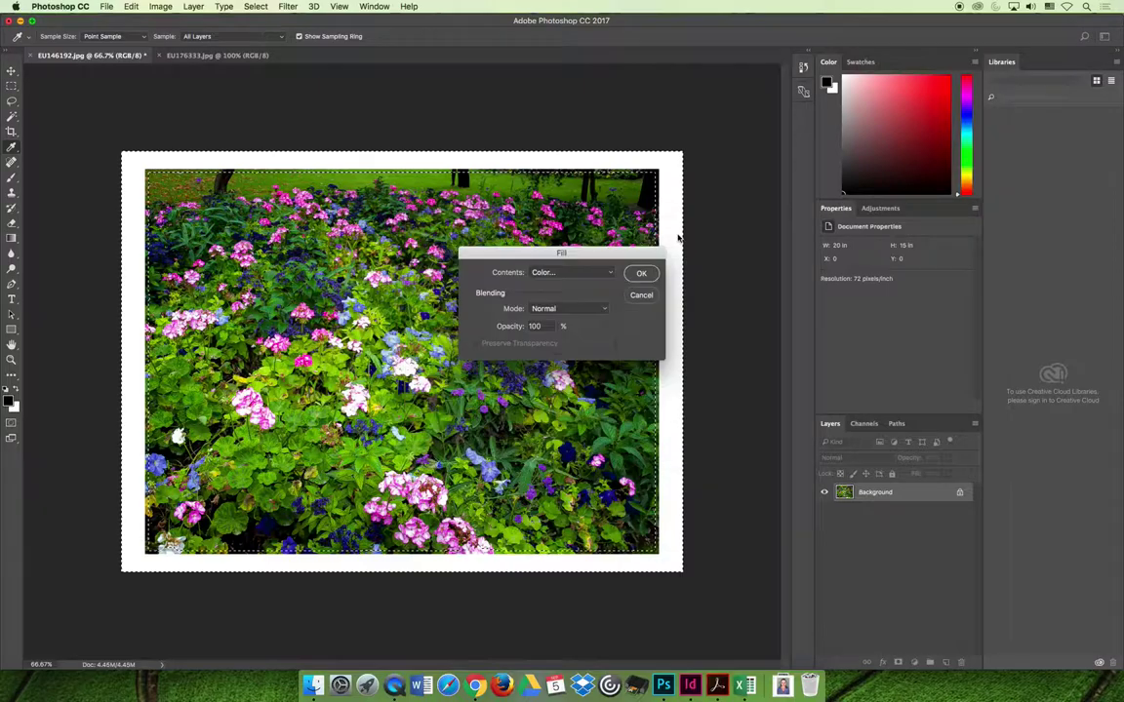
pyautogui.click(642, 273)
pyautogui.press('z')
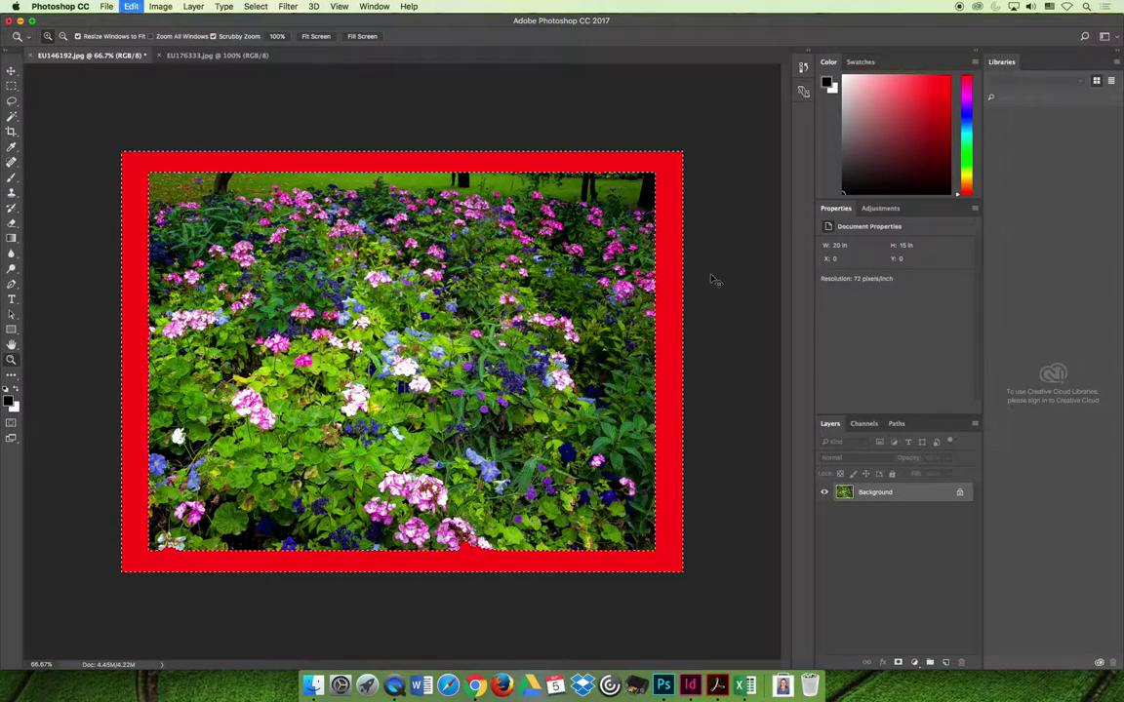
pyautogui.hotkey('ctrl', 'z')
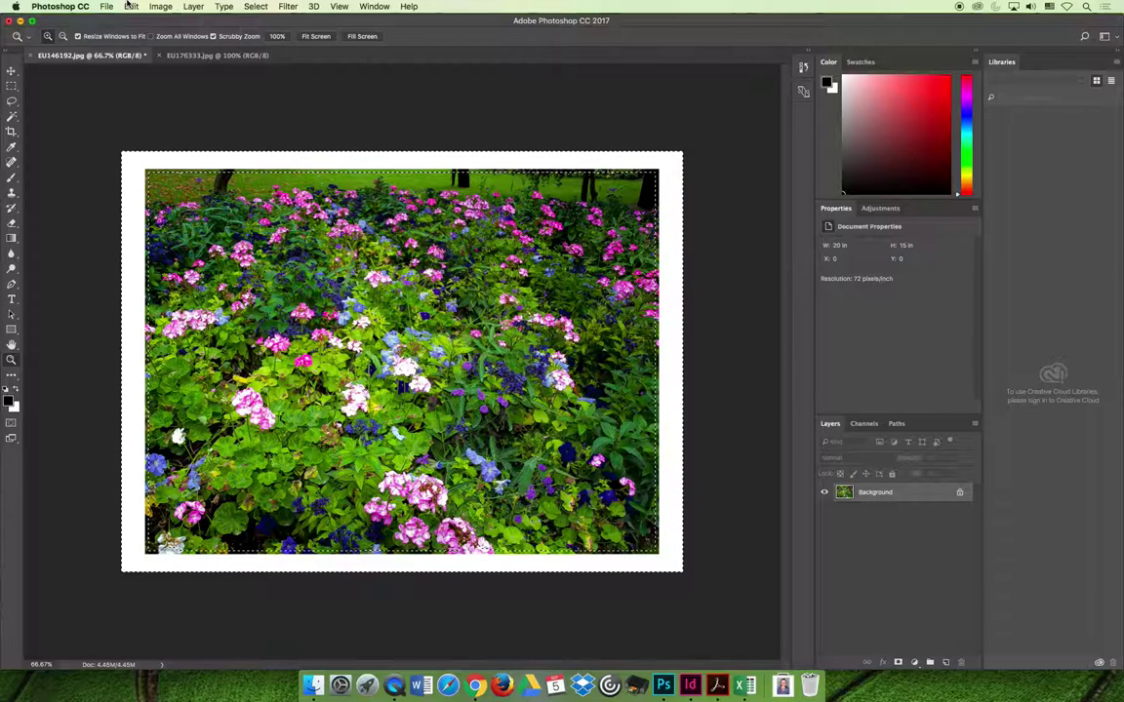
# - Content-Aware Fill the expanded border selection, then deselect with Cmd+D
pyautogui.click(130, 6)
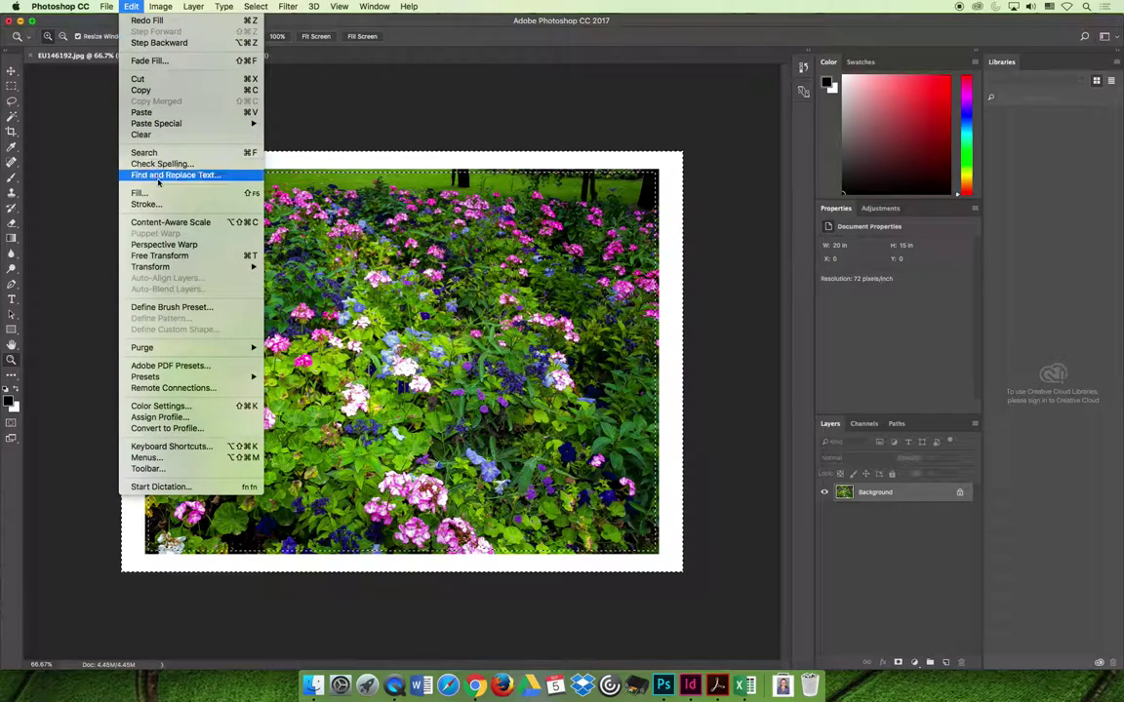
pyautogui.click(158, 190)
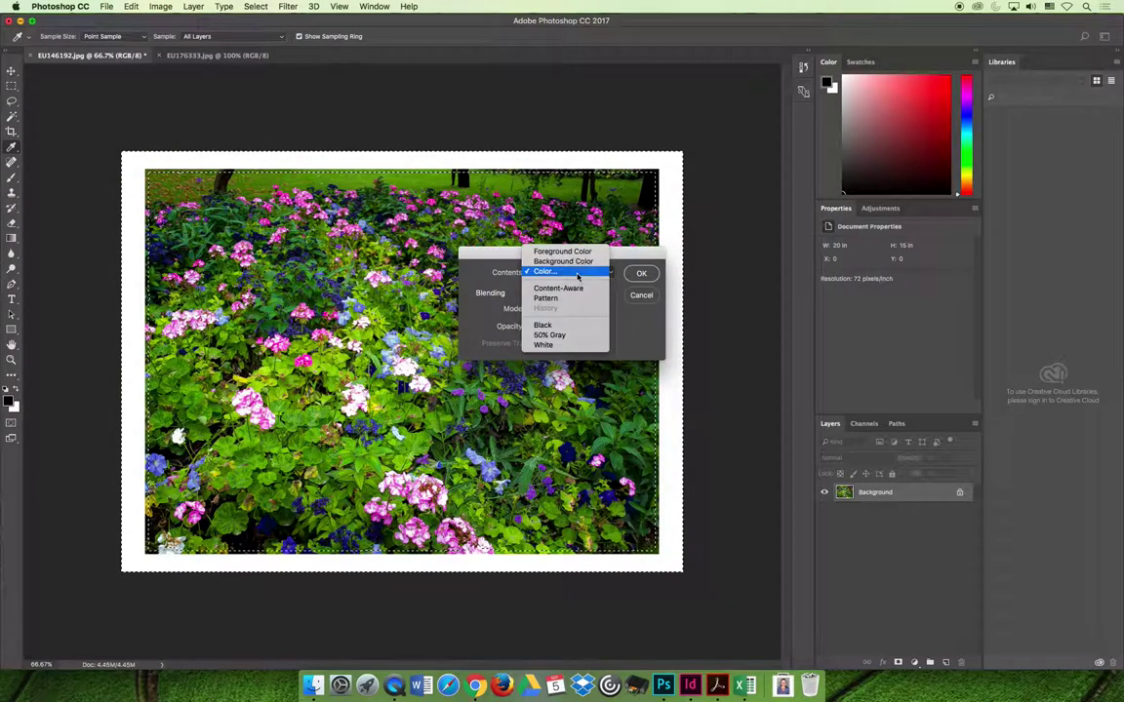
pyautogui.click(576, 288)
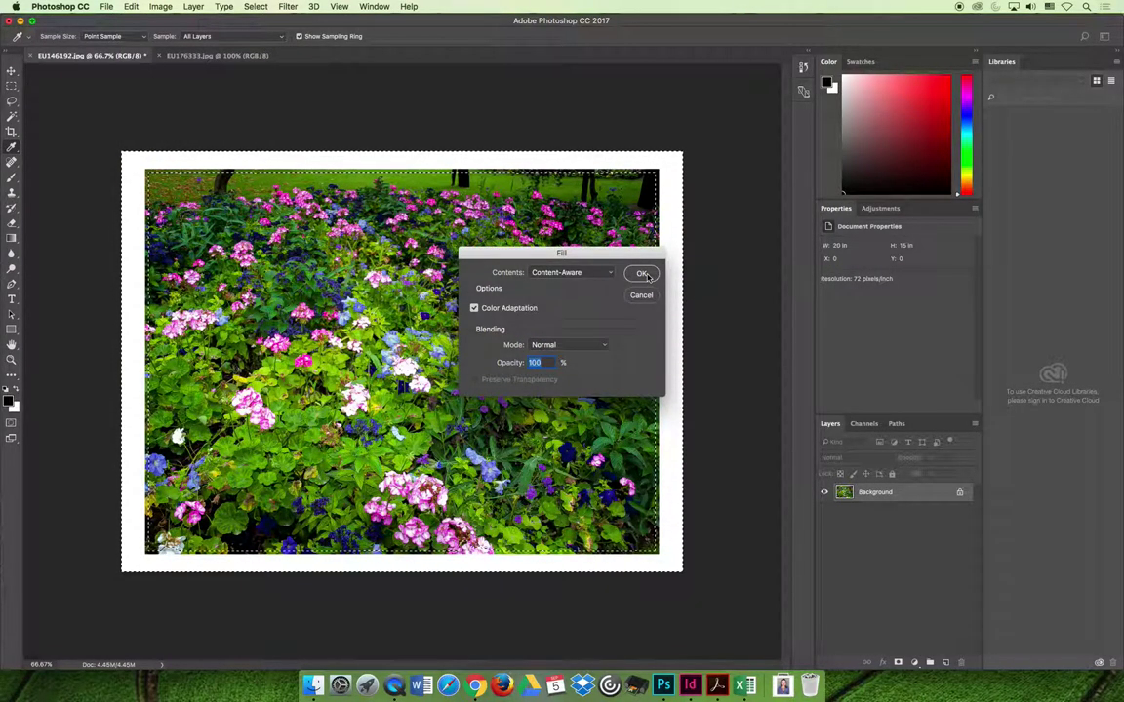
pyautogui.click(644, 274)
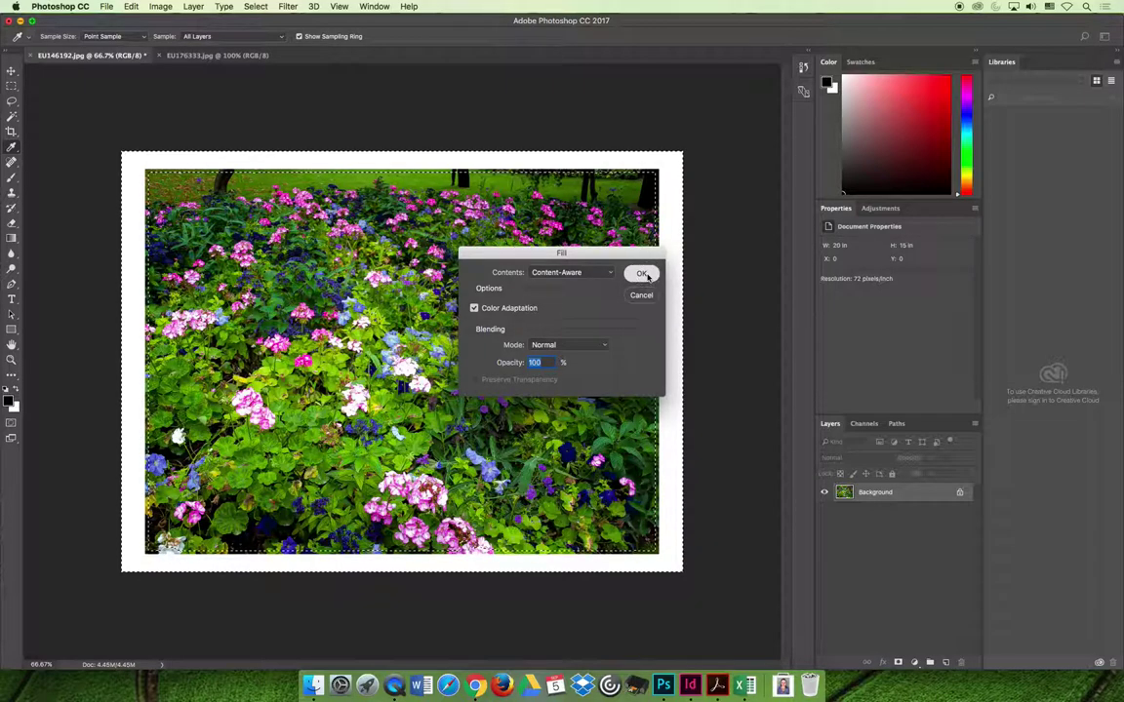
pyautogui.press('z')
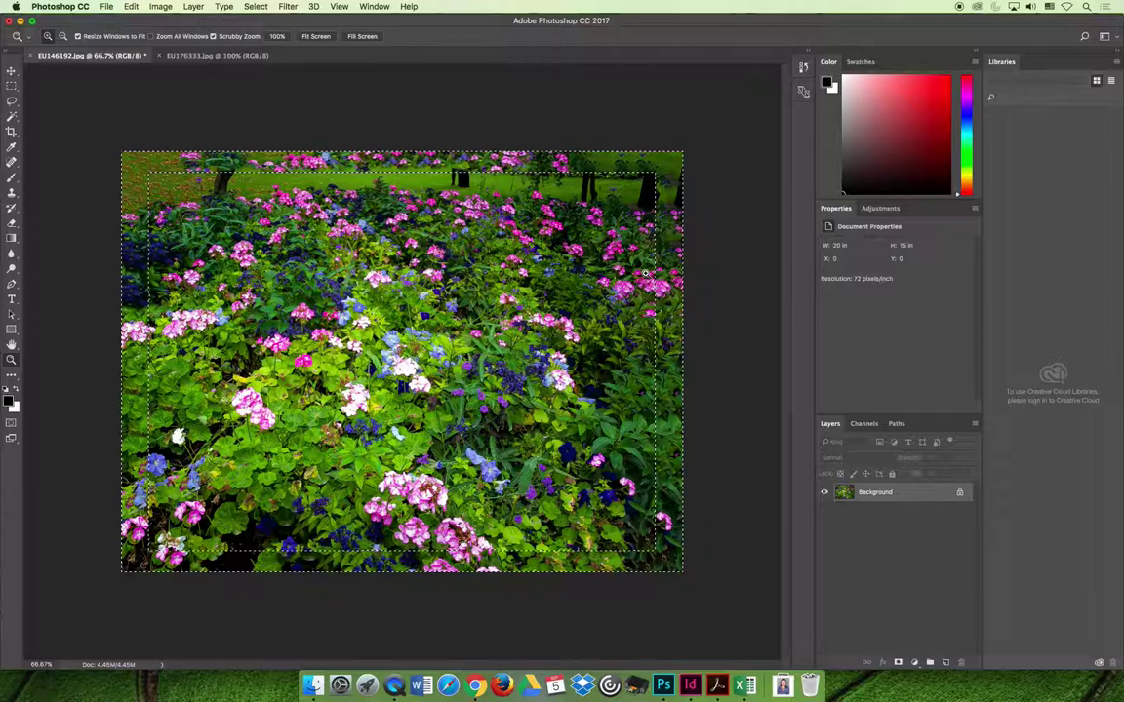
pyautogui.press('super+d')
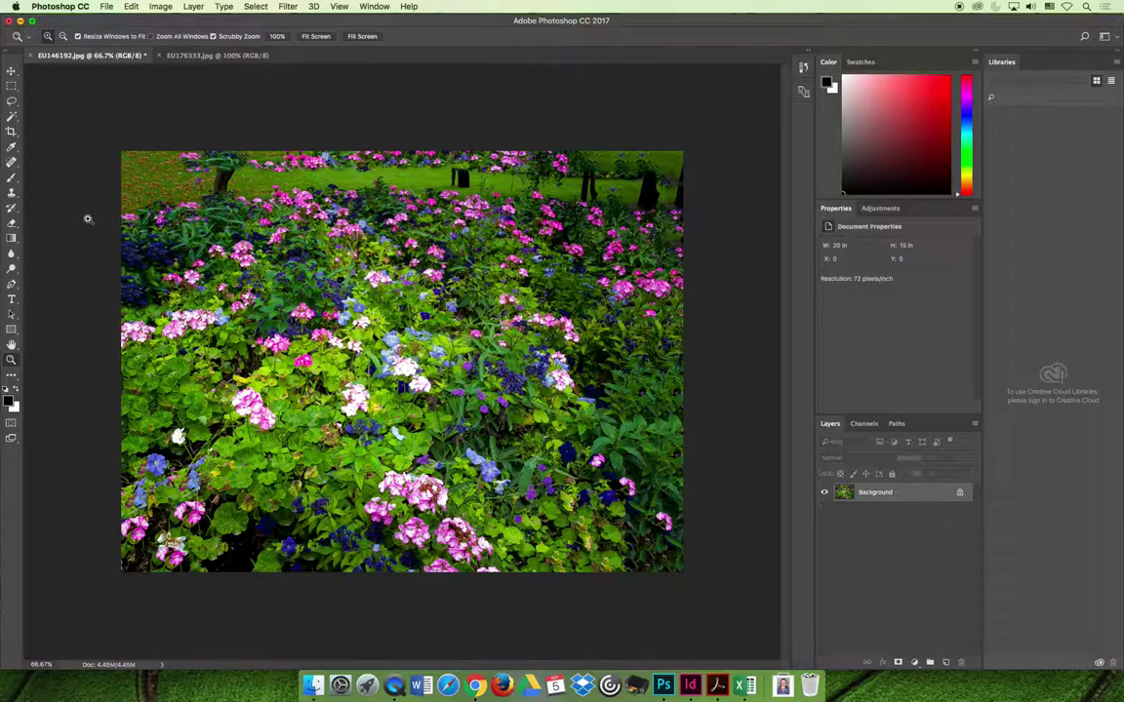
# - Marquee the lawn and tree-trunk strip along the top, Content-Aware Fill it, and deselect
pyautogui.click(12, 86)
pyautogui.moveTo(102, 122); pyautogui.dragTo(719, 256)
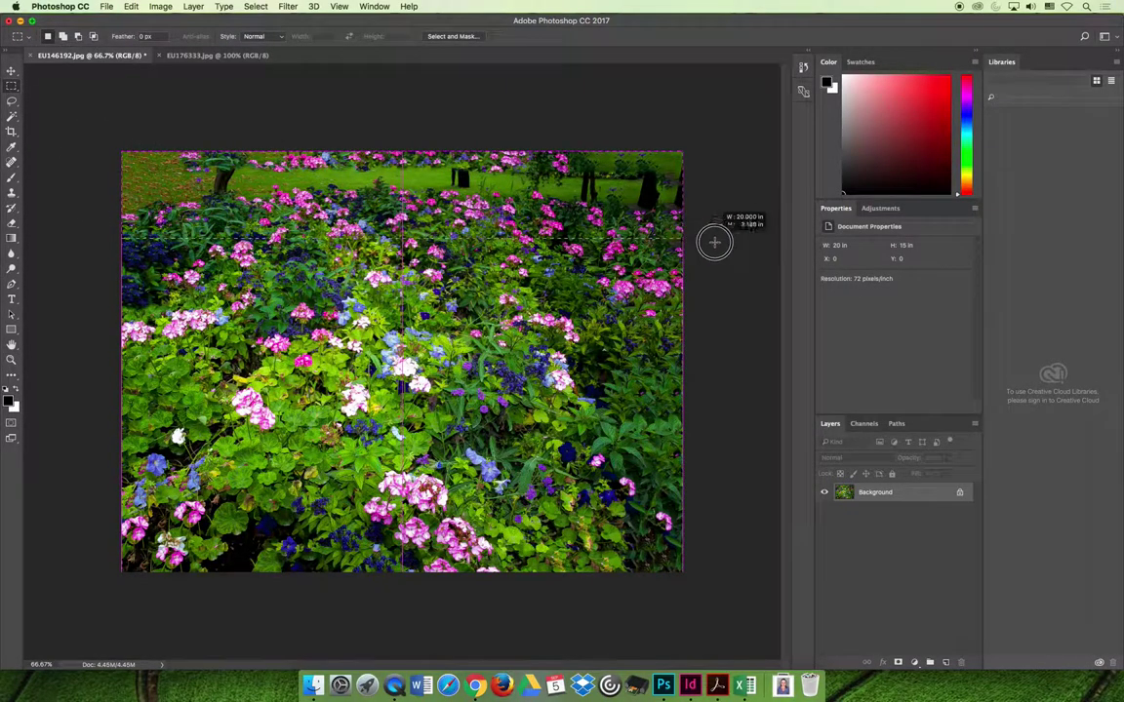
pyautogui.click(130, 6)
pyautogui.click(178, 192)
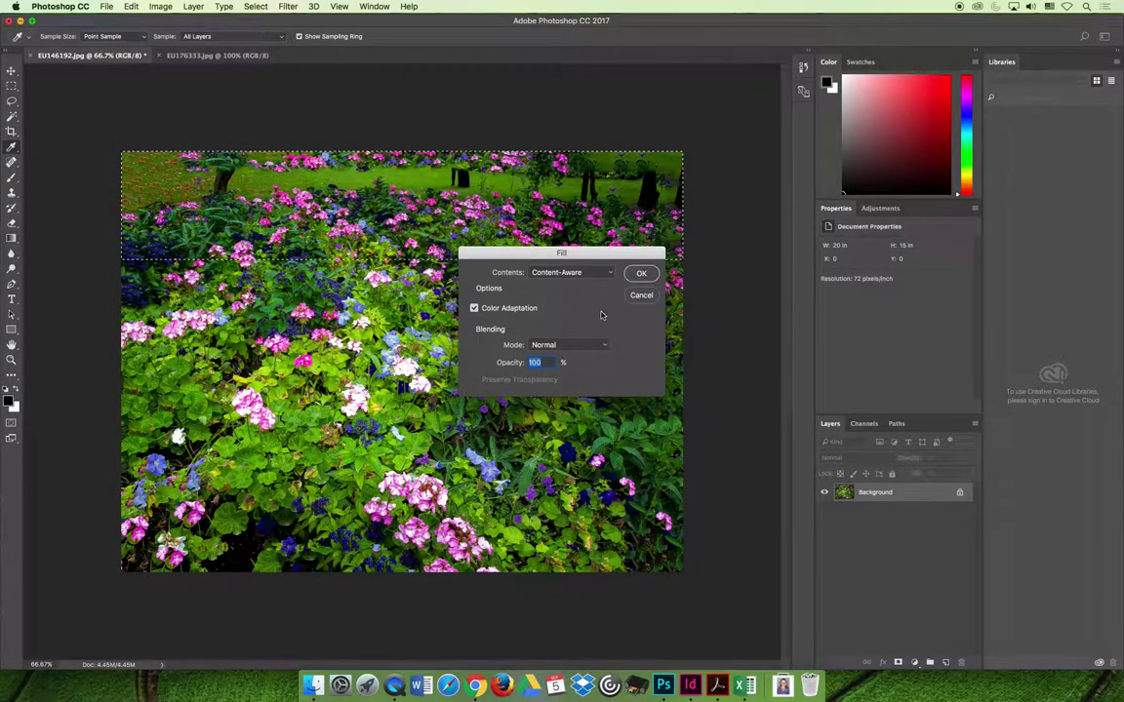
pyautogui.click(641, 267)
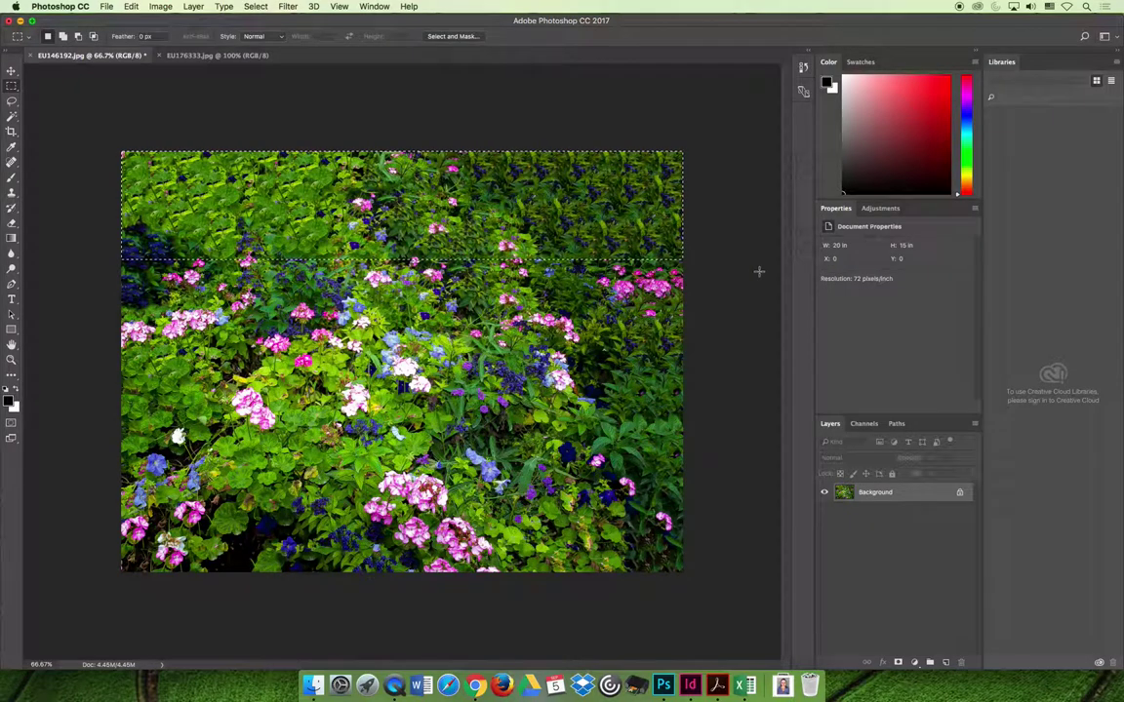
pyautogui.click(135, 192)
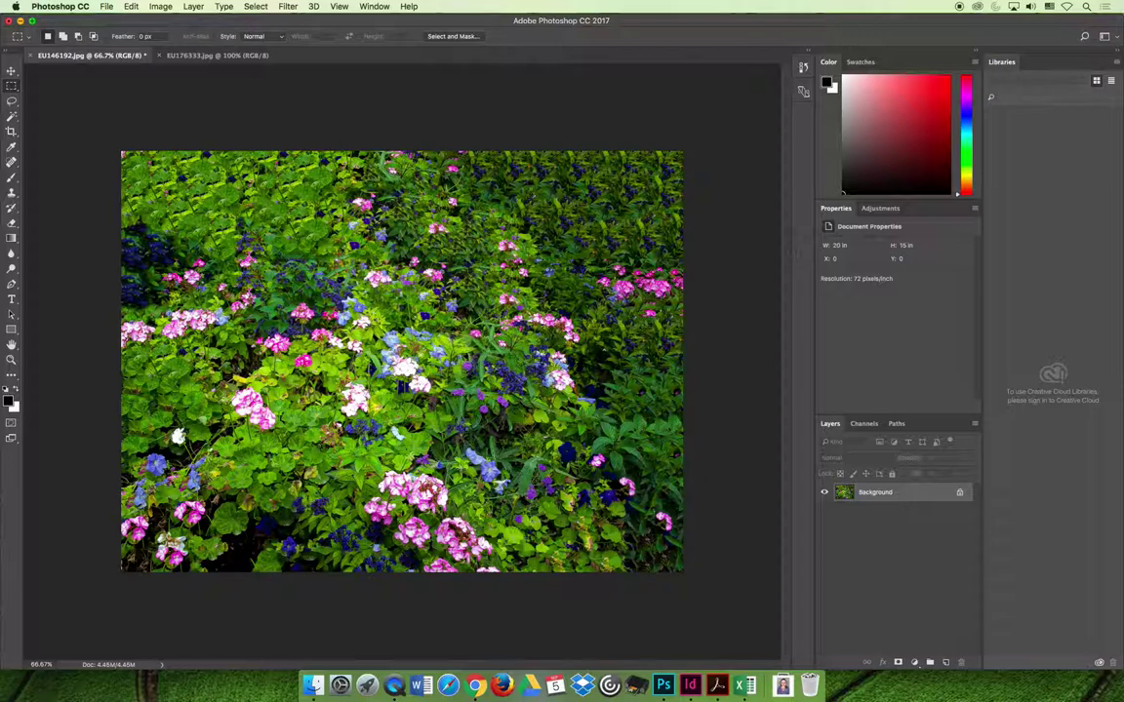
# - Step backward five times until the photo's original white border returns
pyautogui.click(131, 6)
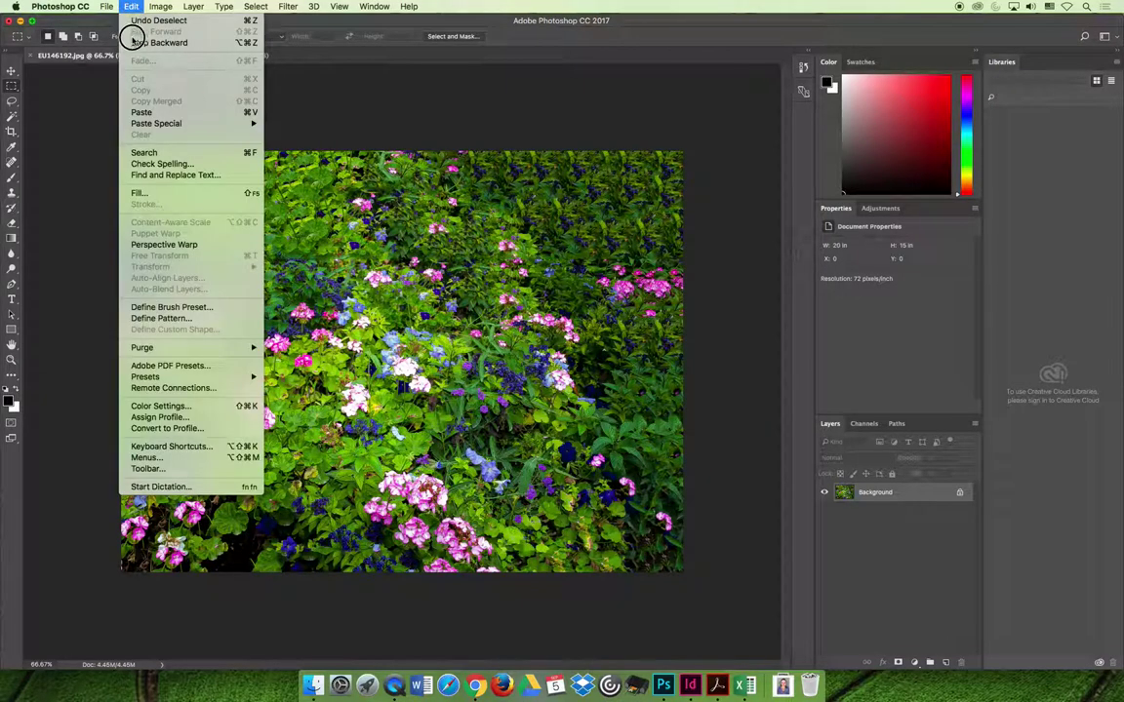
pyautogui.click(146, 21)
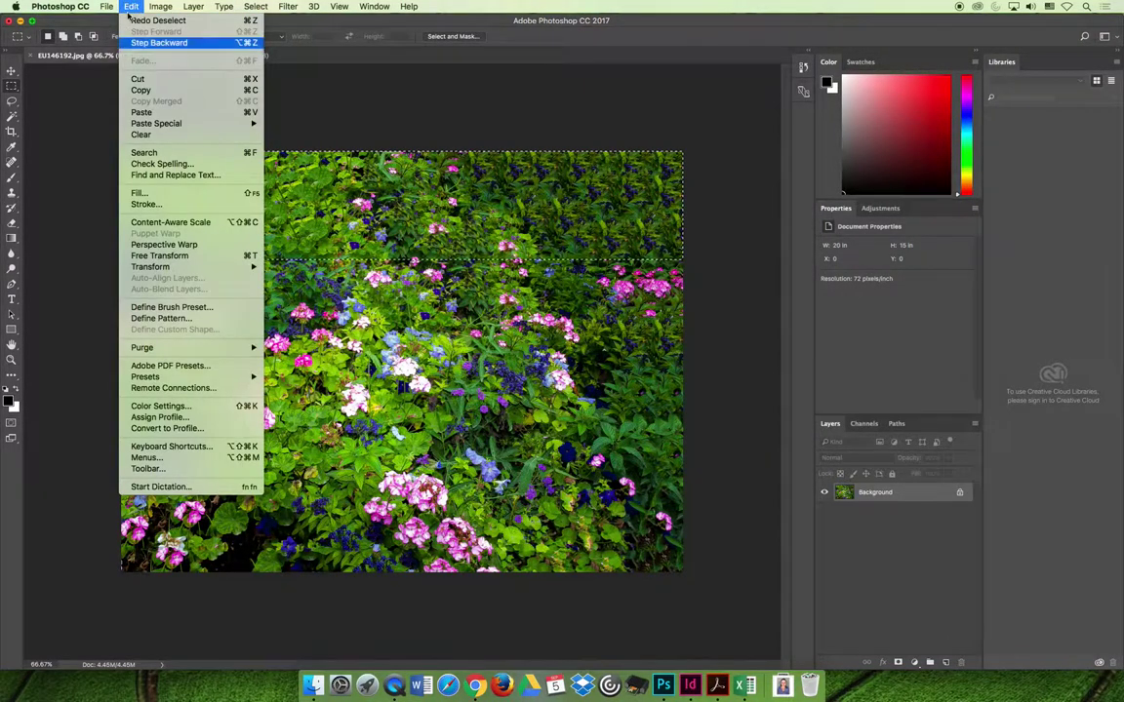
pyautogui.click(151, 42)
pyautogui.click(127, 6)
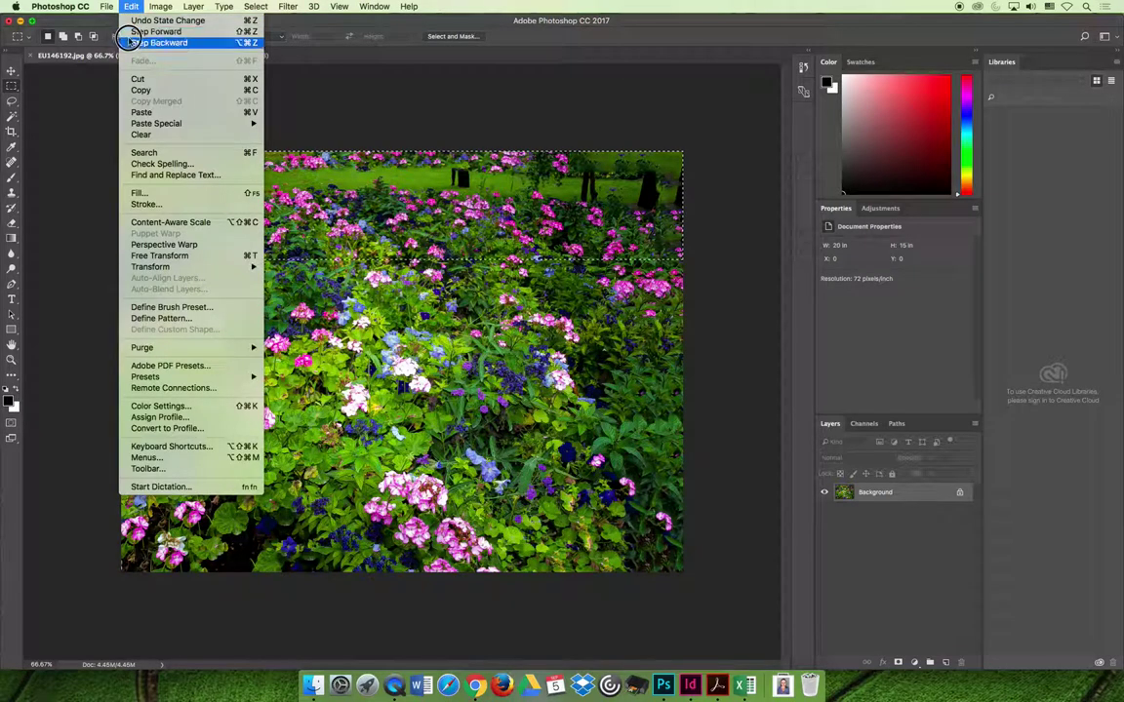
pyautogui.click(129, 43)
pyautogui.click(131, 6)
pyautogui.click(132, 43)
pyautogui.click(134, 6)
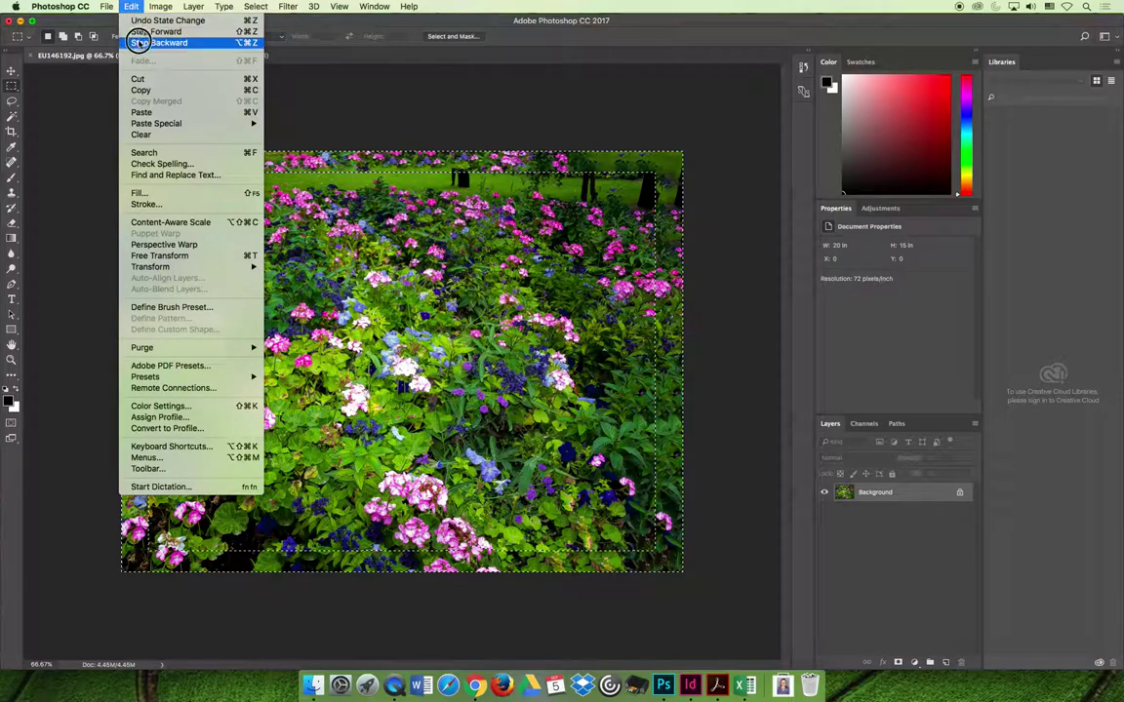
pyautogui.click(136, 43)
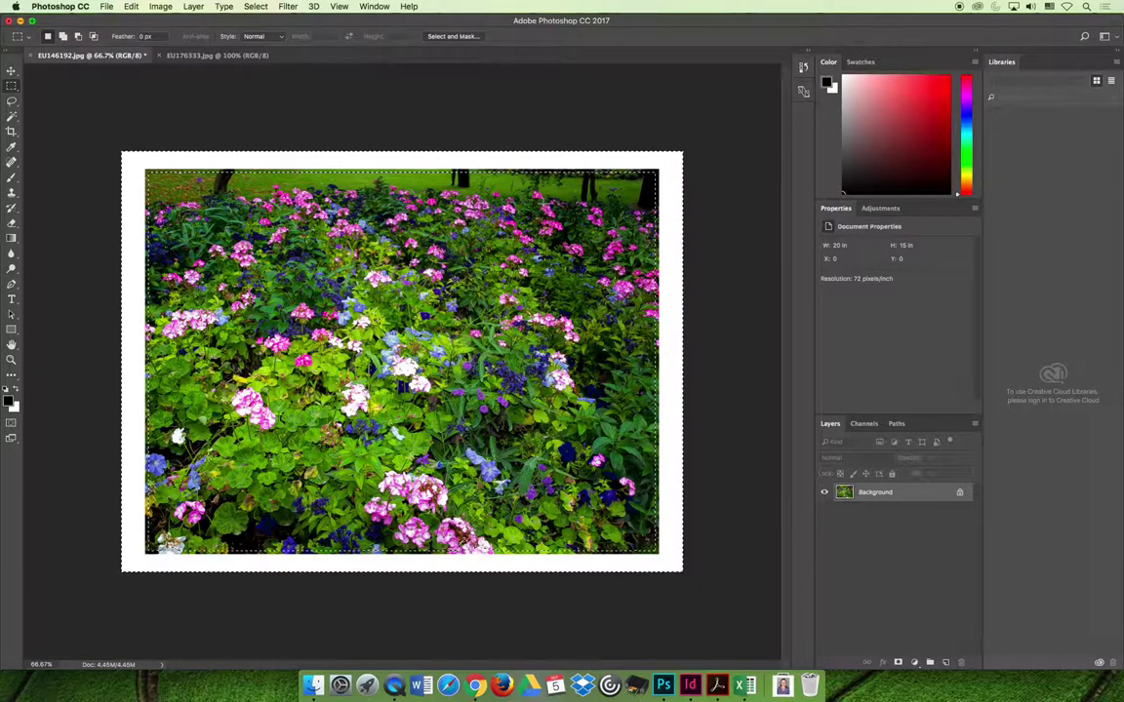
# - Add the photo's top strip to the border selection with the Rectangular Marquee
pyautogui.click(12, 87)
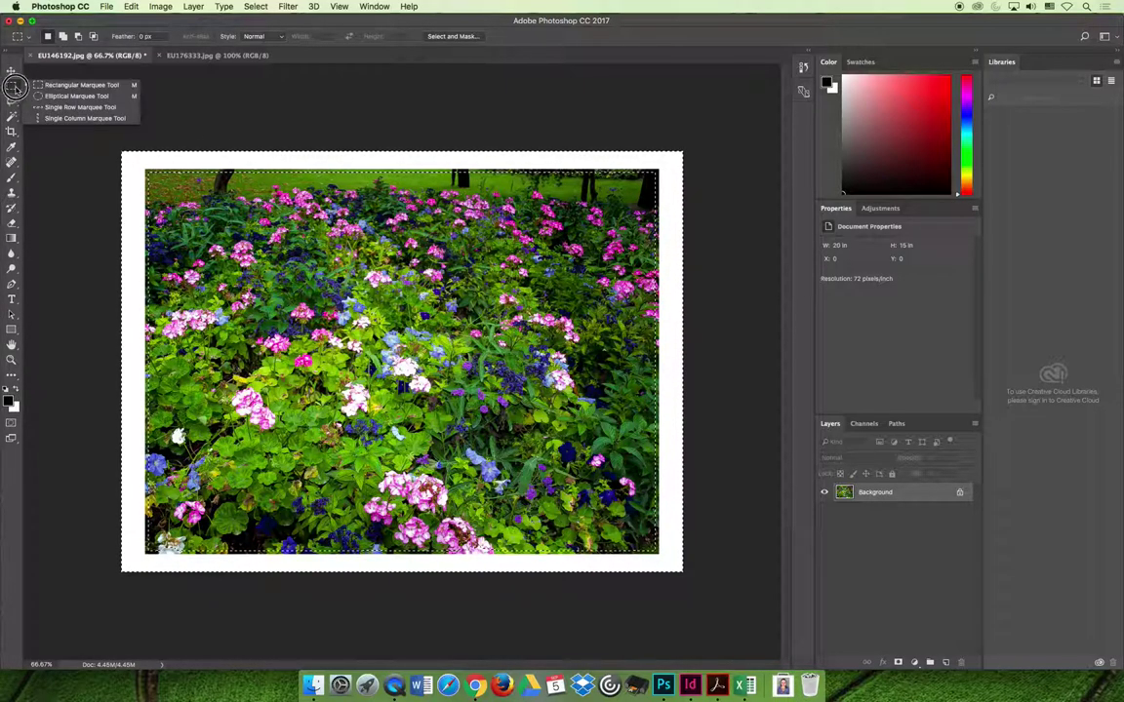
pyautogui.click(77, 87)
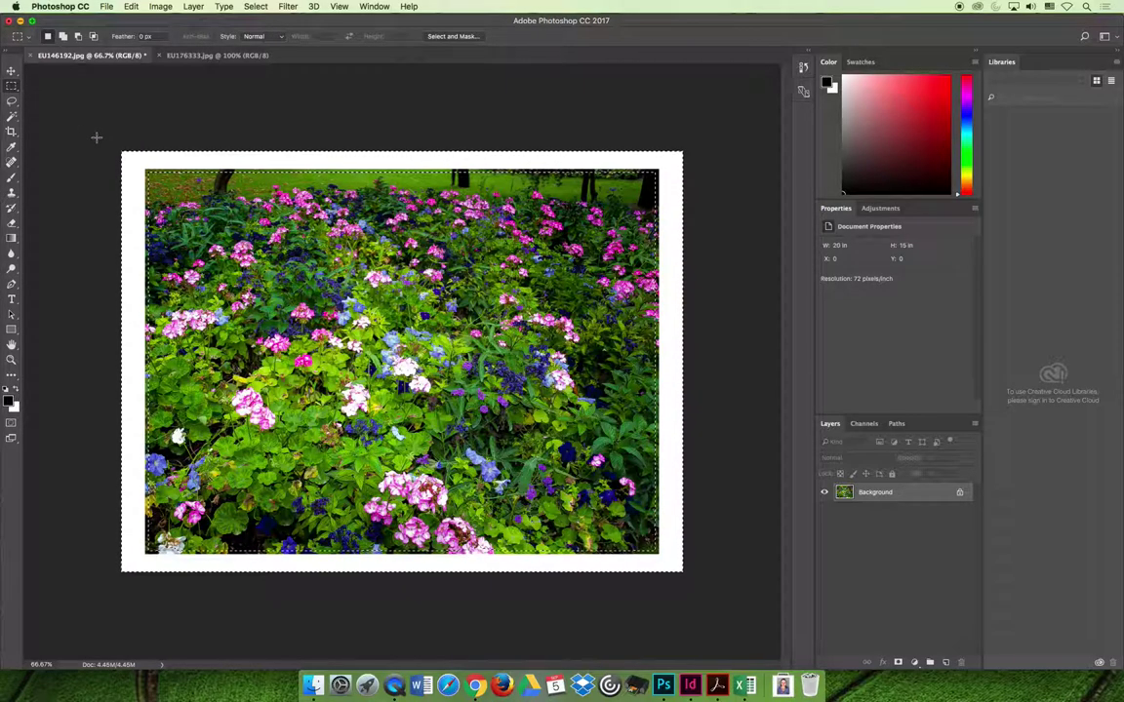
pyautogui.moveTo(86, 104)
pyautogui.mouseDown()
pyautogui.moveTo(639, 165)
pyautogui.moveTo(707, 243)
pyautogui.mouseUp()
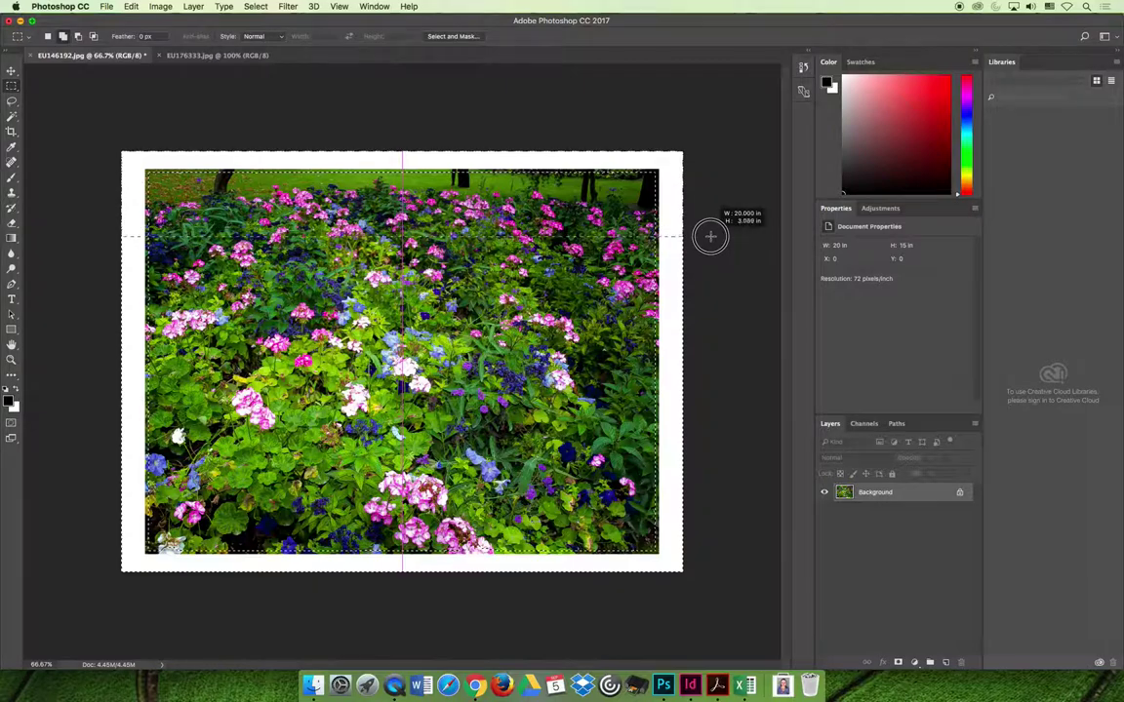
pyautogui.moveTo(708, 243); pyautogui.dragTo(708, 243)
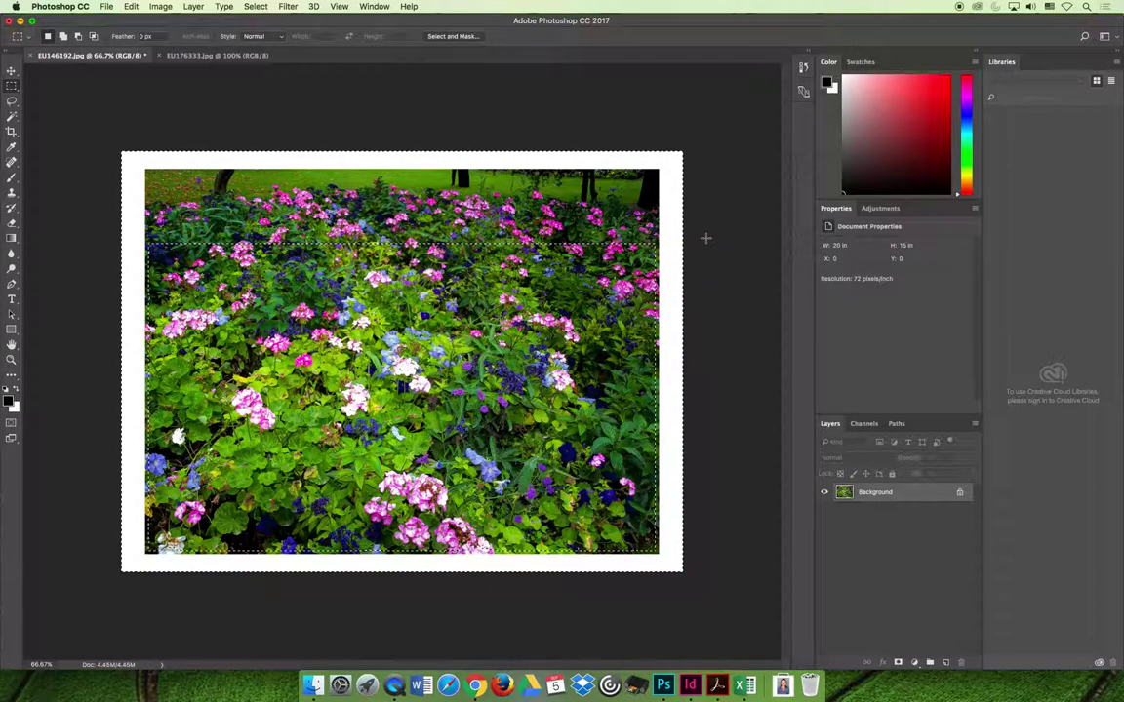
# - Try filling the selection with a red Color fill
pyautogui.click(131, 5)
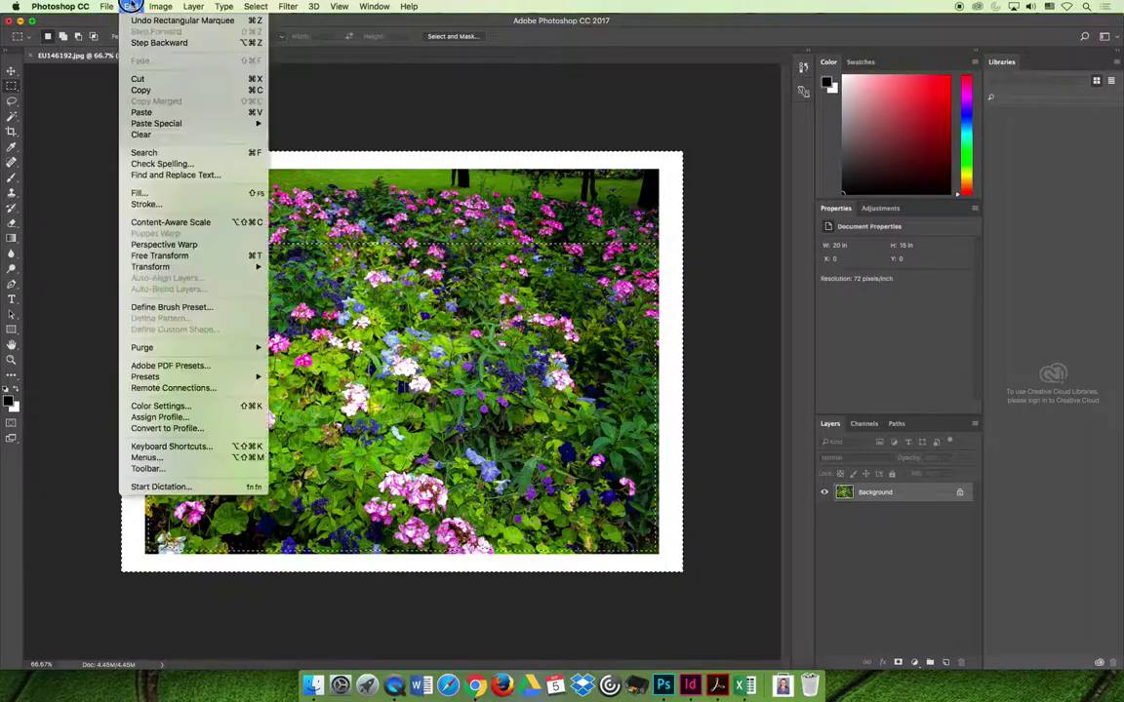
pyautogui.click(171, 192)
pyautogui.click(583, 272)
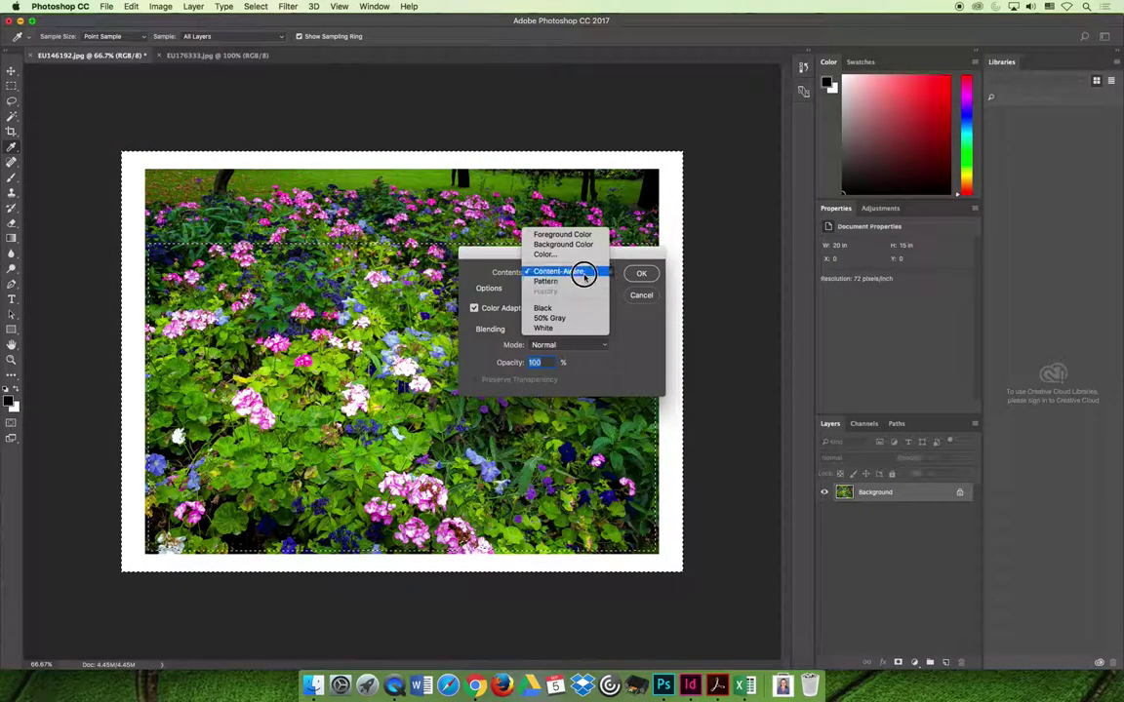
pyautogui.click(585, 256)
pyautogui.click(675, 233)
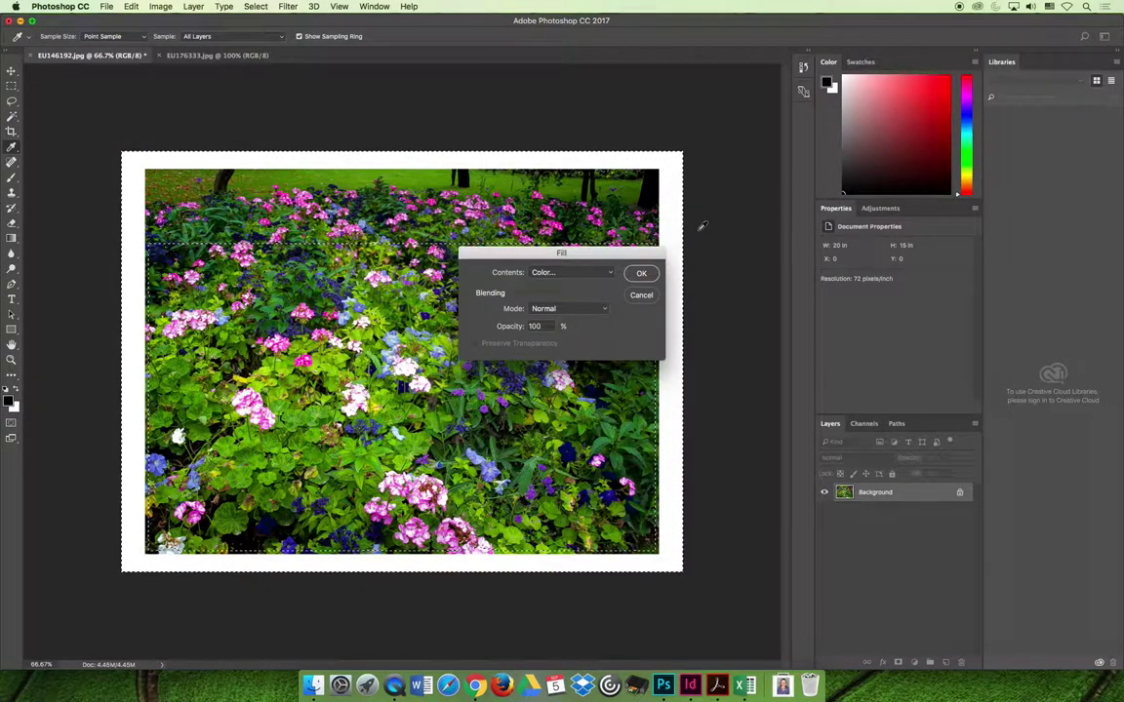
pyautogui.click(647, 275)
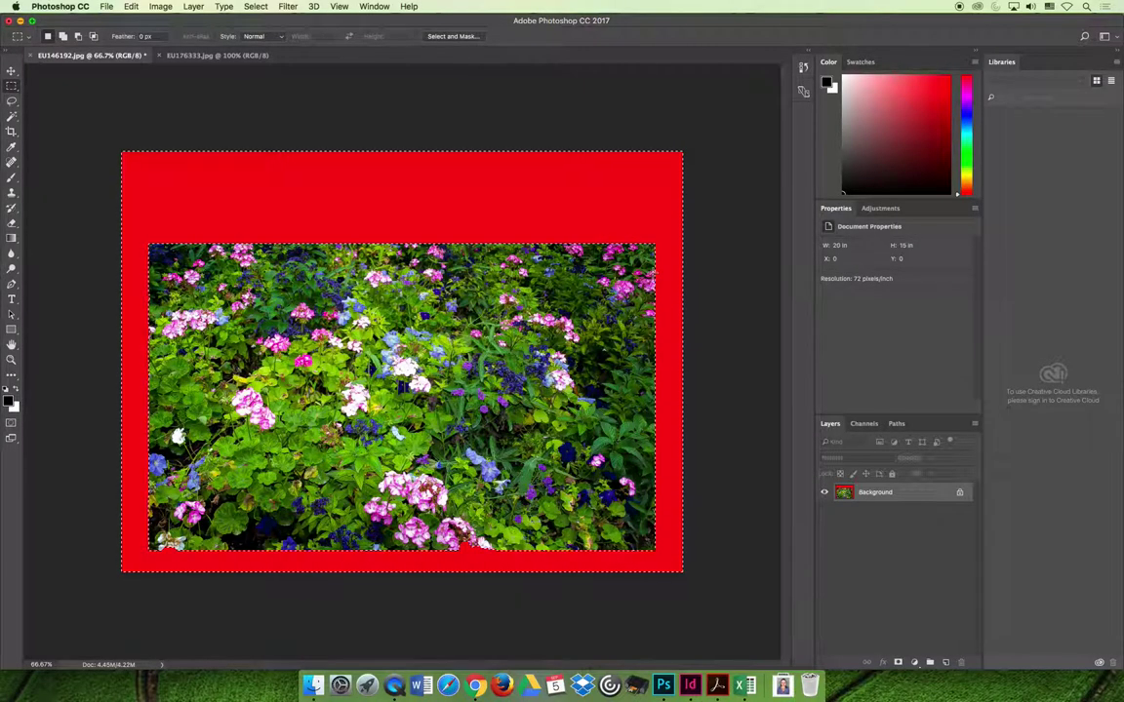
# - Refill the border and top-strip selection using Content-Aware contents
pyautogui.click(131, 5)
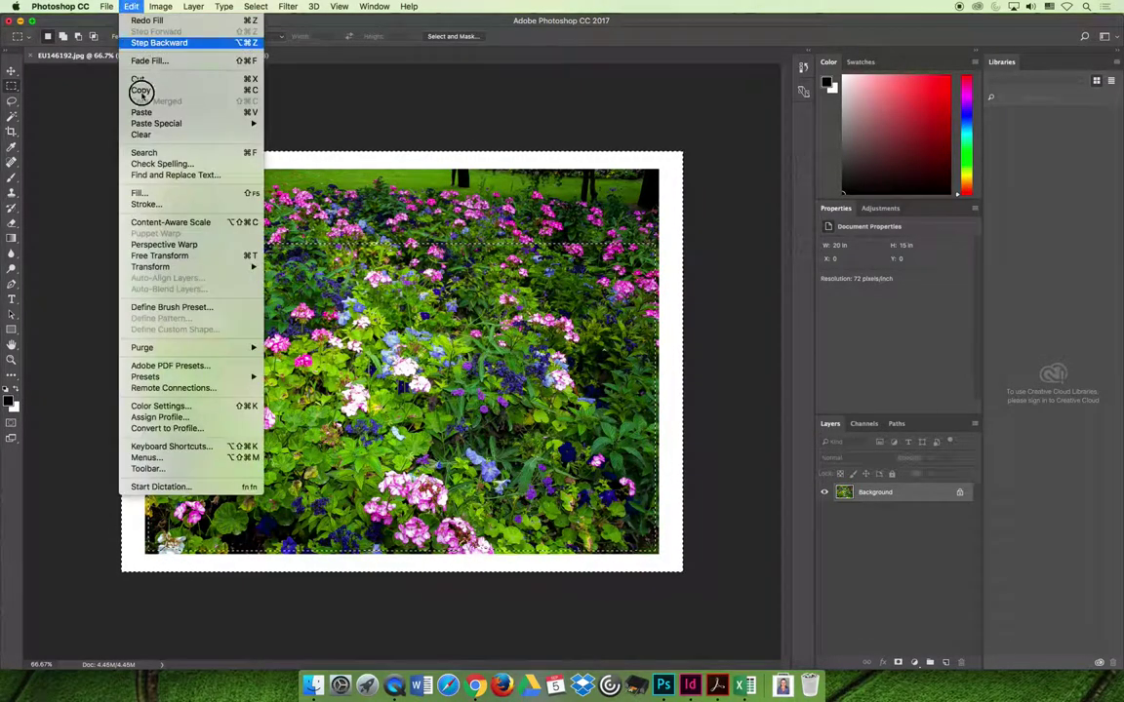
pyautogui.click(158, 196)
pyautogui.click(561, 272)
pyautogui.click(558, 289)
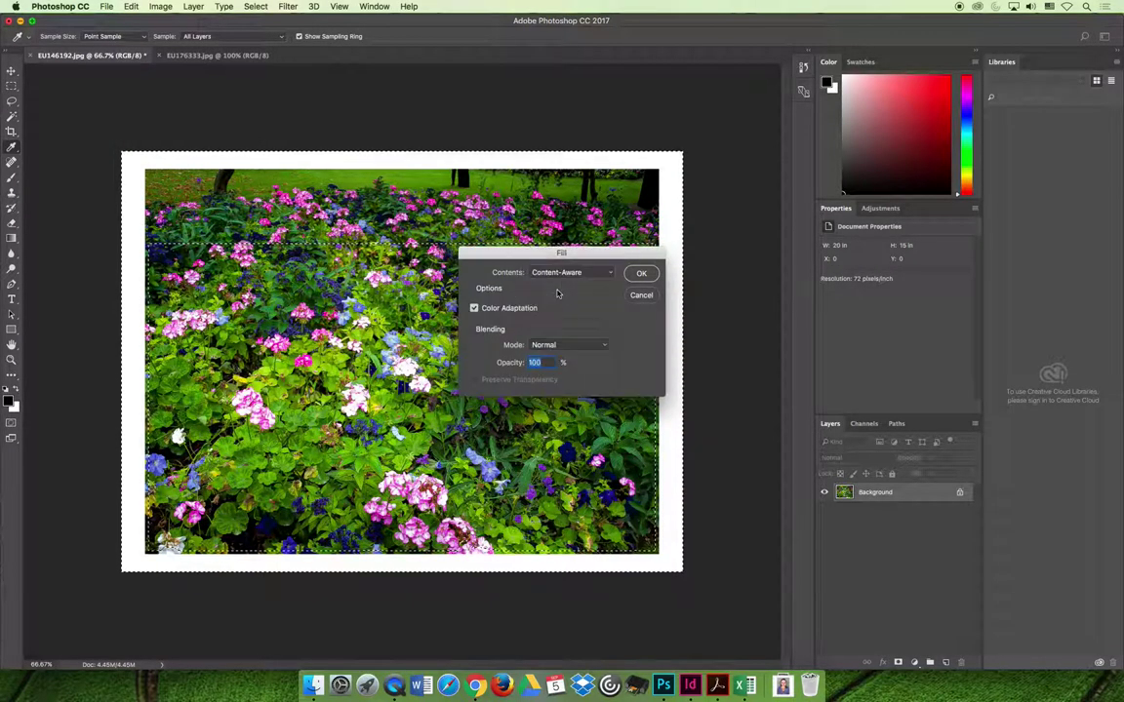
pyautogui.click(642, 274)
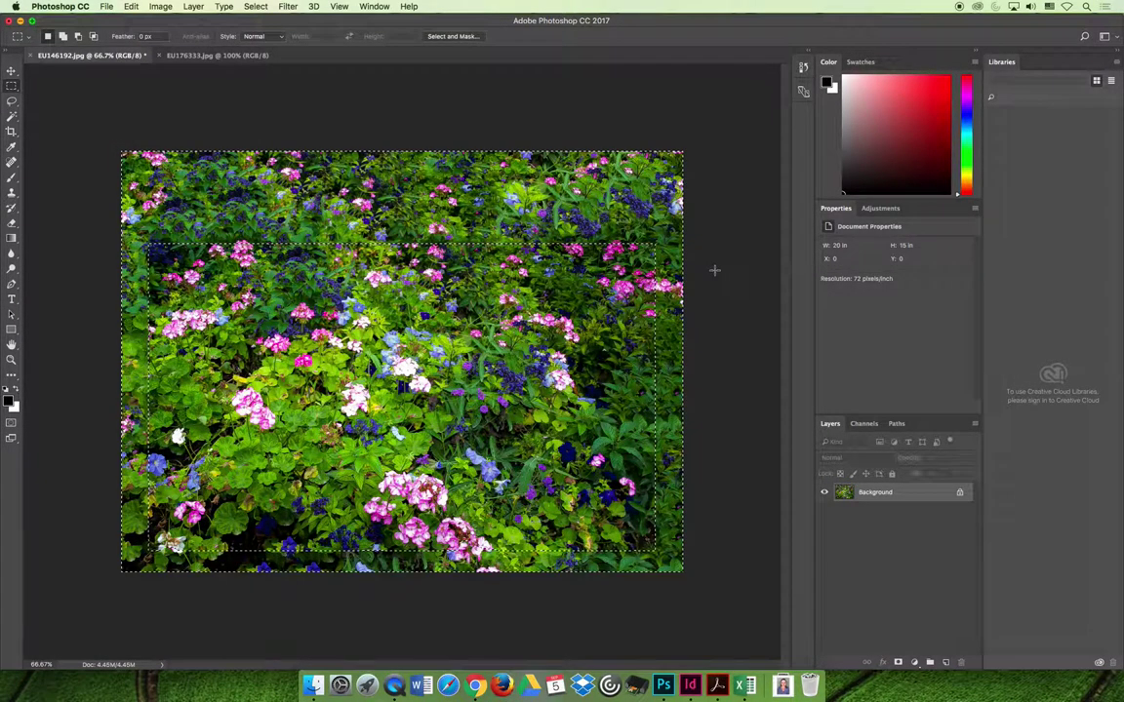
# - Deselect with Cmd+D to reveal the edge-to-edge foliage photo
pyautogui.hotkey('ctrl', 'd')
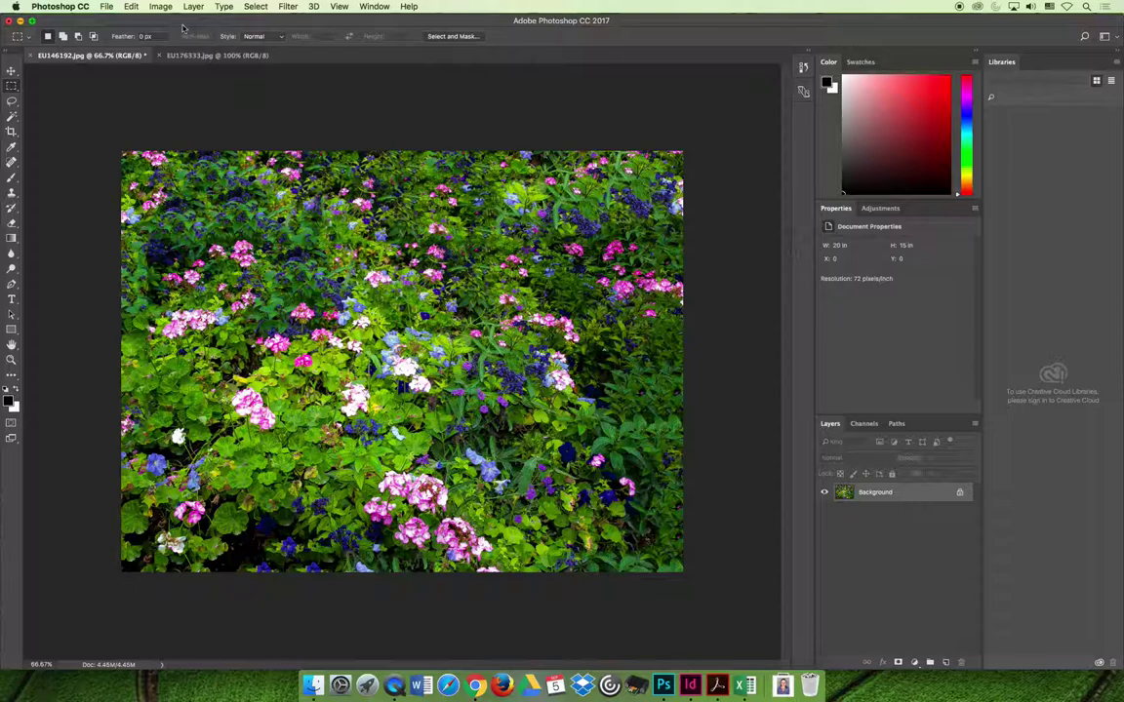
# - Switch to the barrel sign photo and lasso a patch of sky around the treetops
pyautogui.click(202, 57)
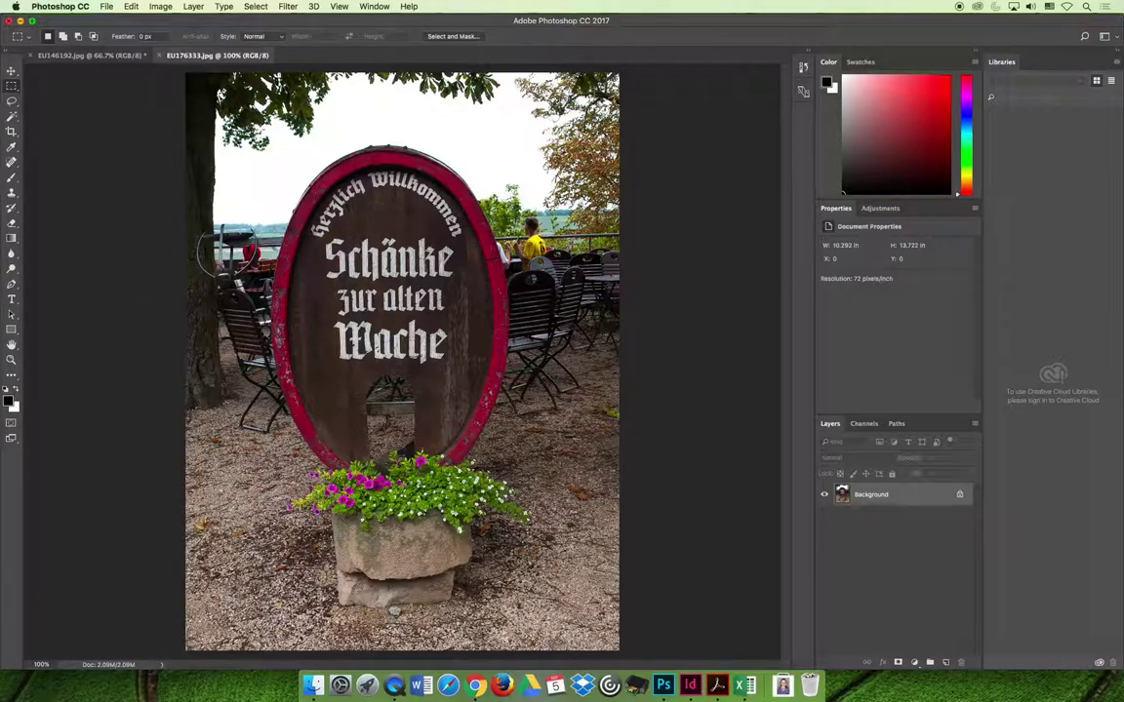
pyautogui.click(12, 100)
pyautogui.moveTo(366, 82); pyautogui.dragTo(351, 88)
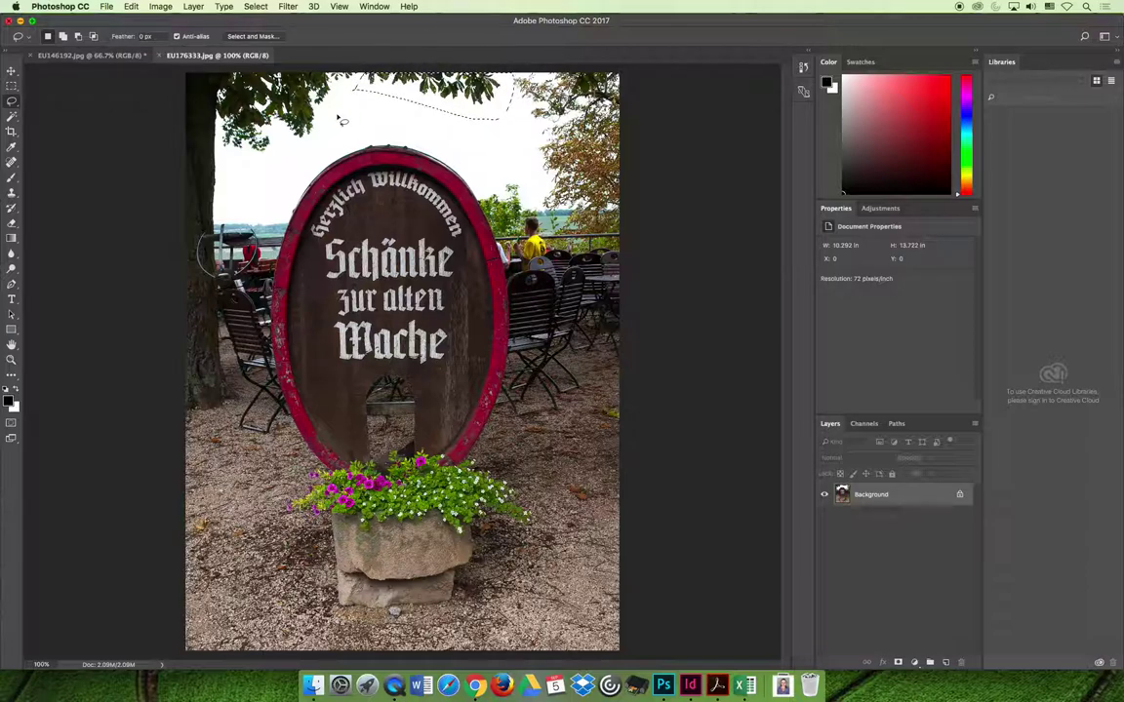
# - Content-Aware Fill the lassoed sky patch, then deselect
pyautogui.click(131, 6)
pyautogui.click(156, 185)
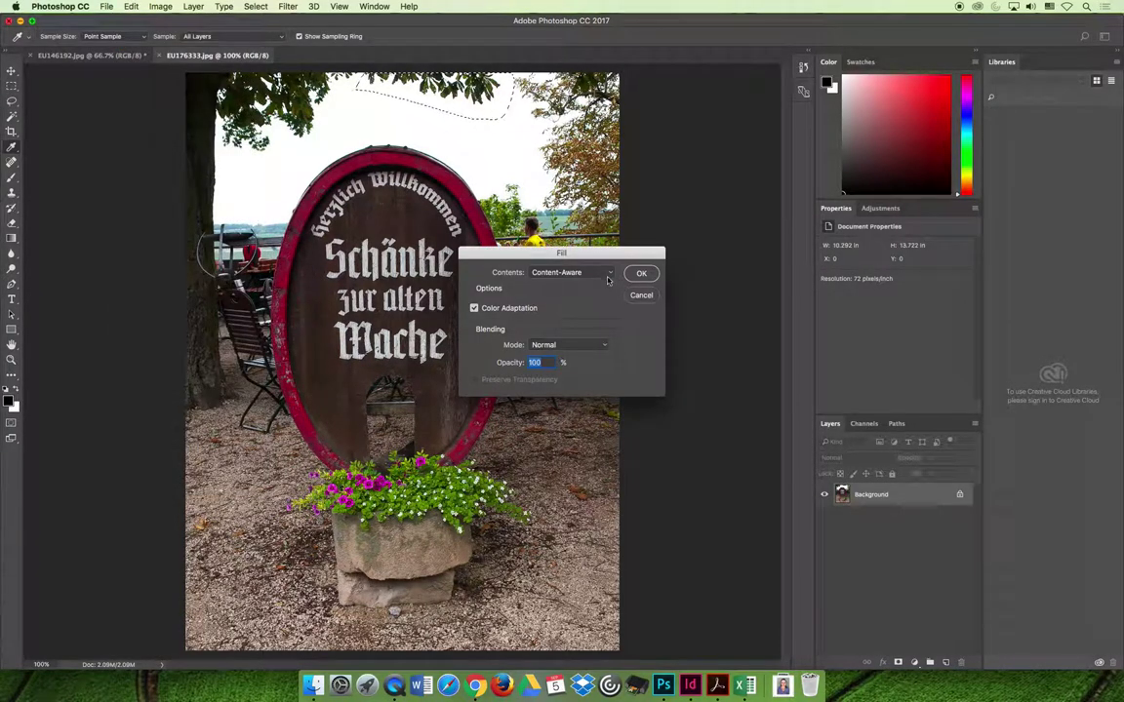
pyautogui.click(641, 273)
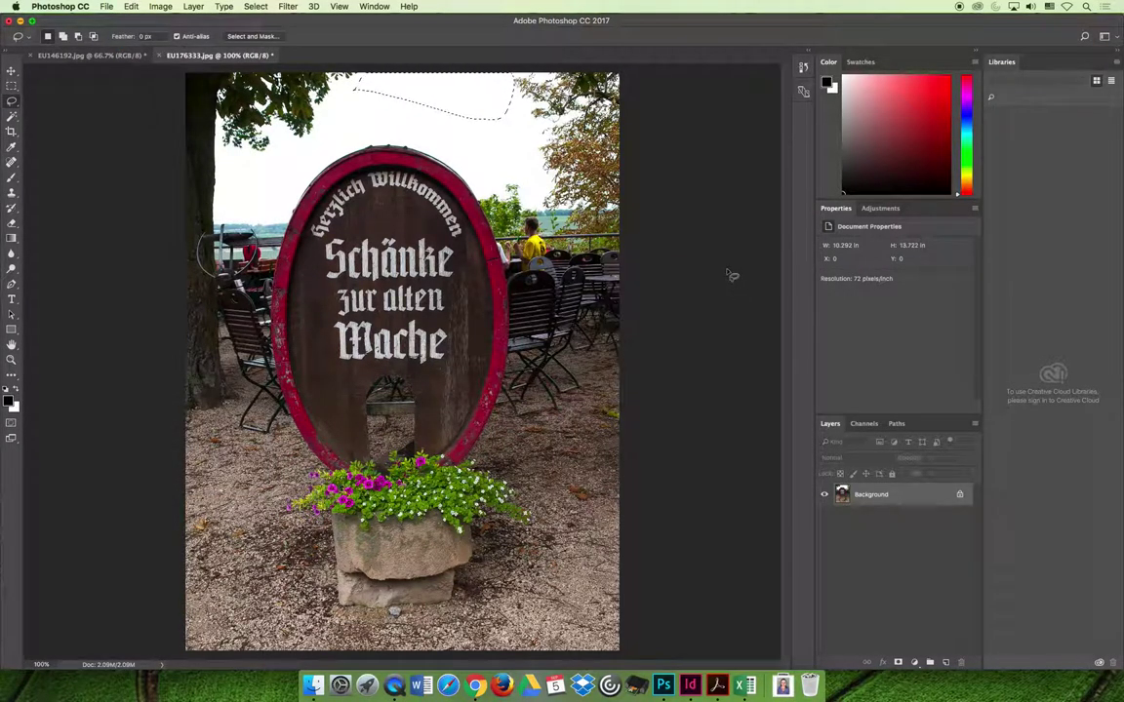
pyautogui.press('super+d')
pyautogui.click(12, 101)
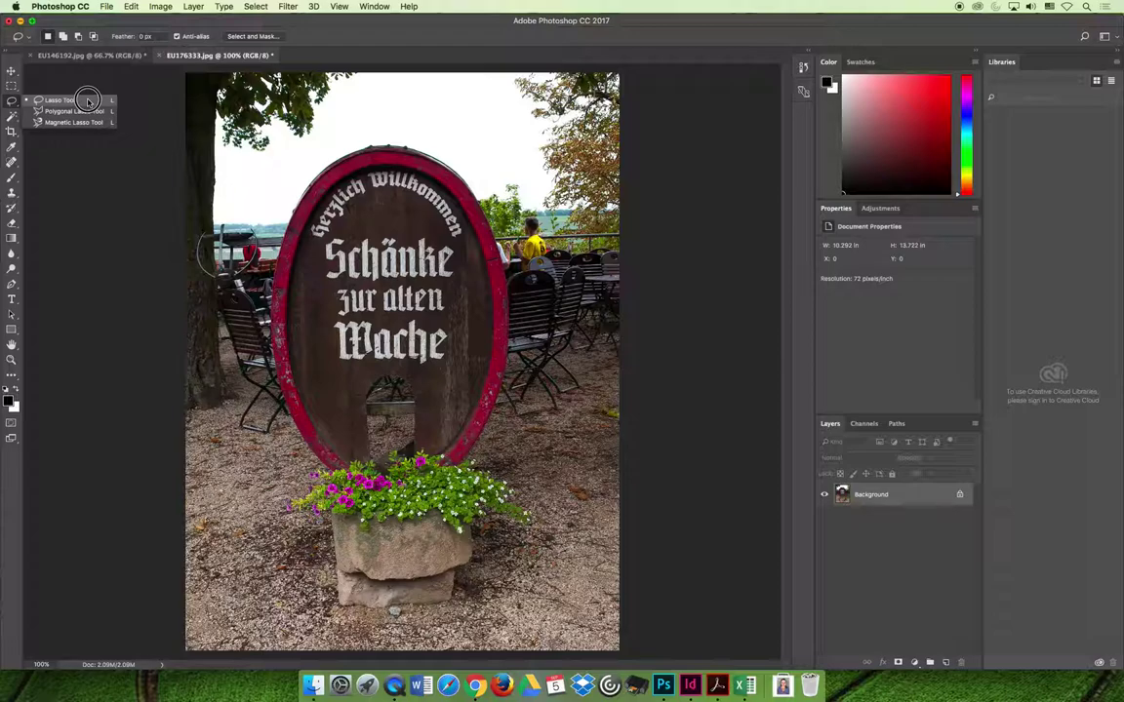
pyautogui.click(10, 377)
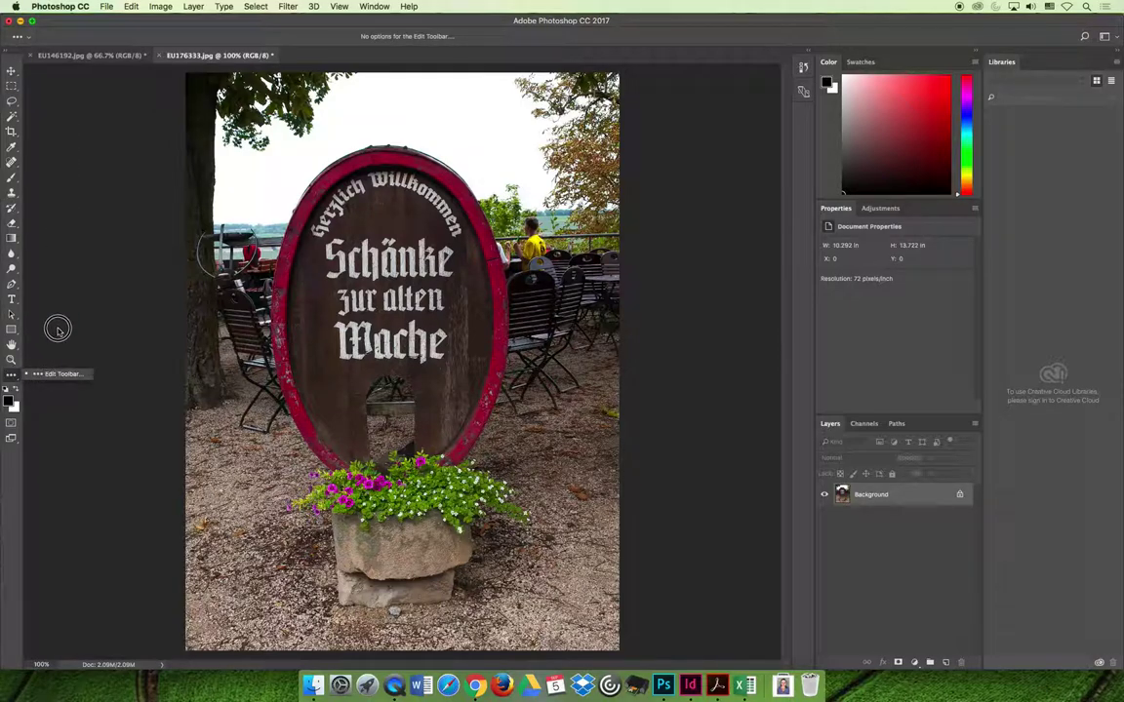
pyautogui.click(11, 103)
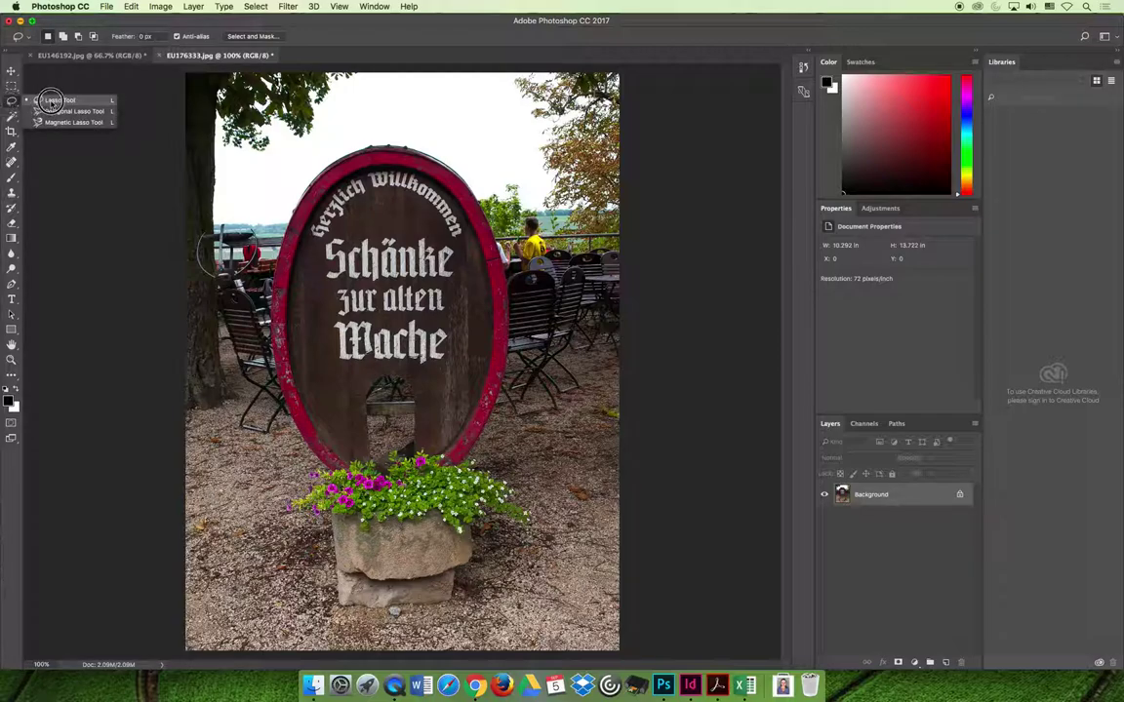
pyautogui.click(58, 99)
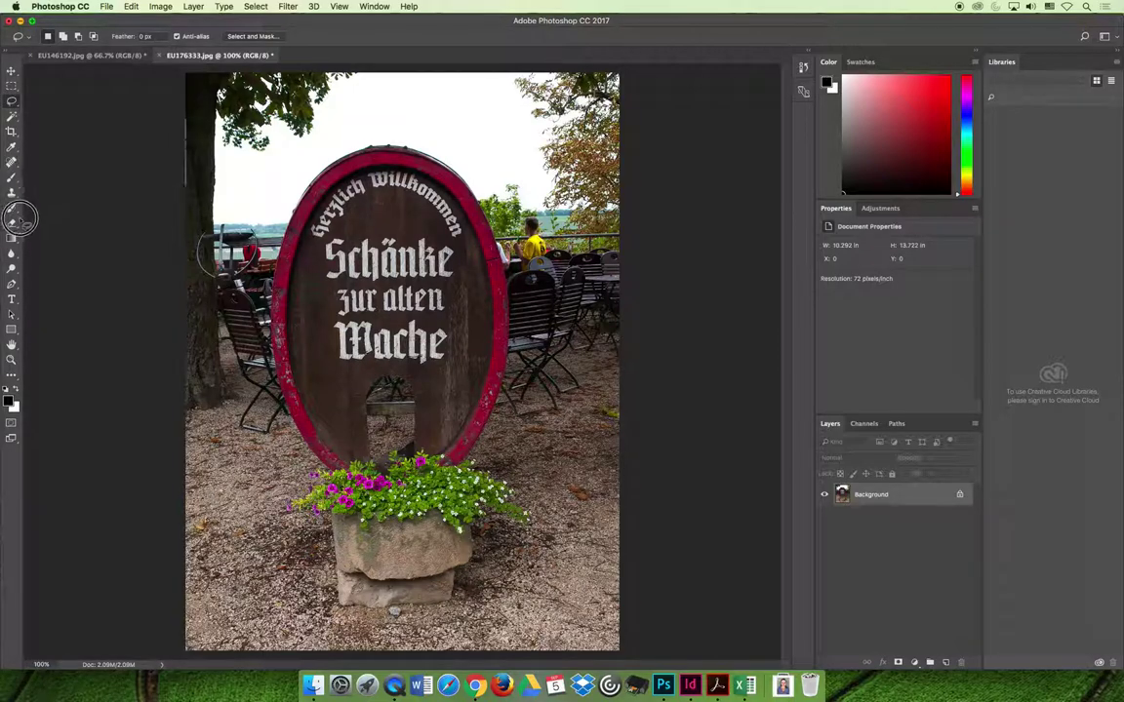
pyautogui.moveTo(73, 226); pyautogui.dragTo(98, 228)
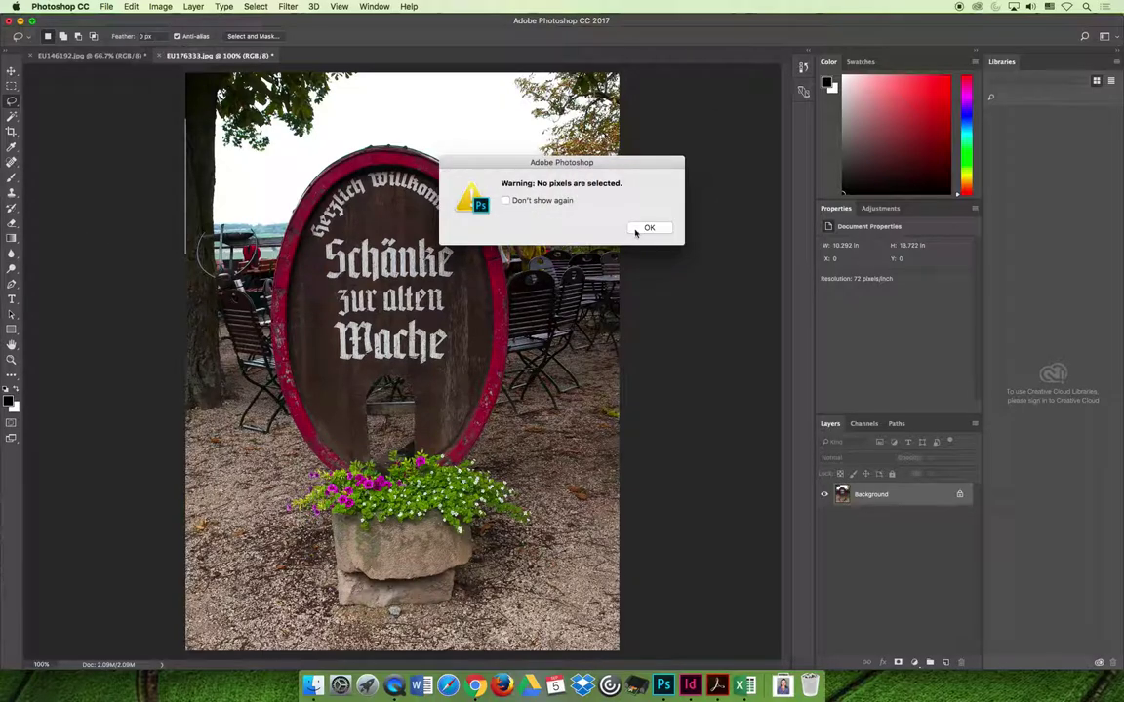
pyautogui.click(649, 227)
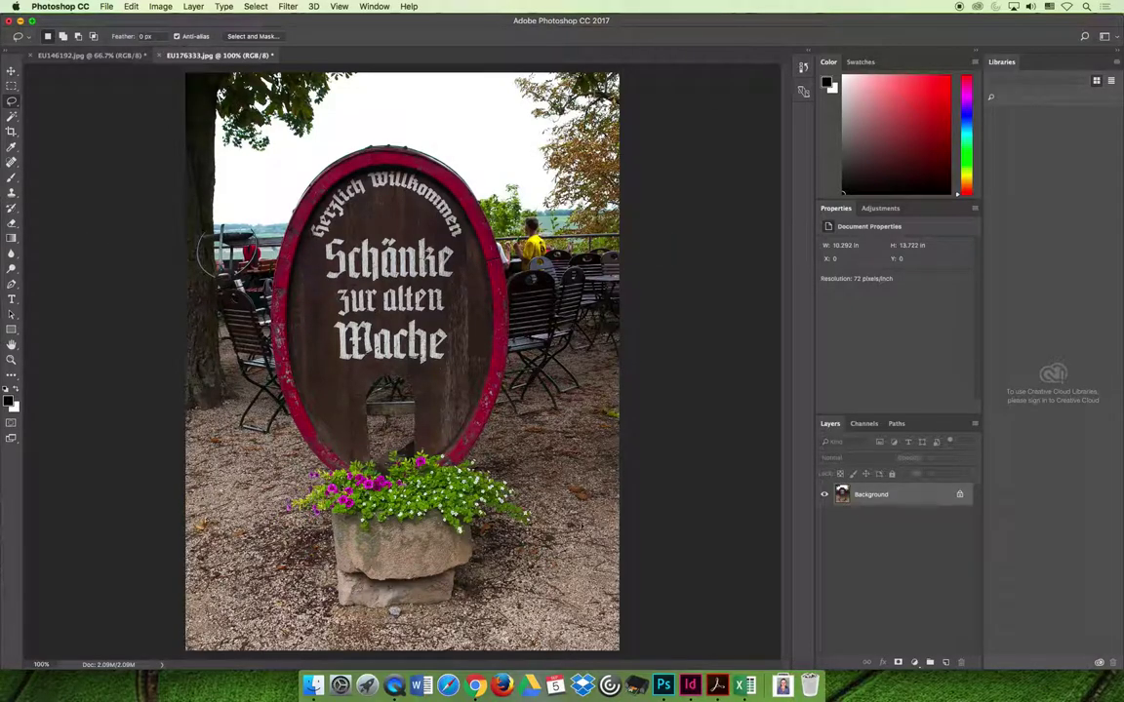
# - Lasso the 'Schänke zur alten Wache' lettering and Content-Aware Fill it with wood texture
pyautogui.moveTo(582, 525); pyautogui.dragTo(531, 416)
pyautogui.moveTo(220, 183); pyautogui.dragTo(365, 144)
pyautogui.hotkey('ctrl', 'd')
pyautogui.moveTo(322, 213)
pyautogui.mouseDown()
pyautogui.moveTo(322, 359)
pyautogui.moveTo(441, 366)
pyautogui.moveTo(455, 248)
pyautogui.moveTo(364, 232)
pyautogui.mouseUp()
pyautogui.click(355, 235)
pyautogui.click(131, 6)
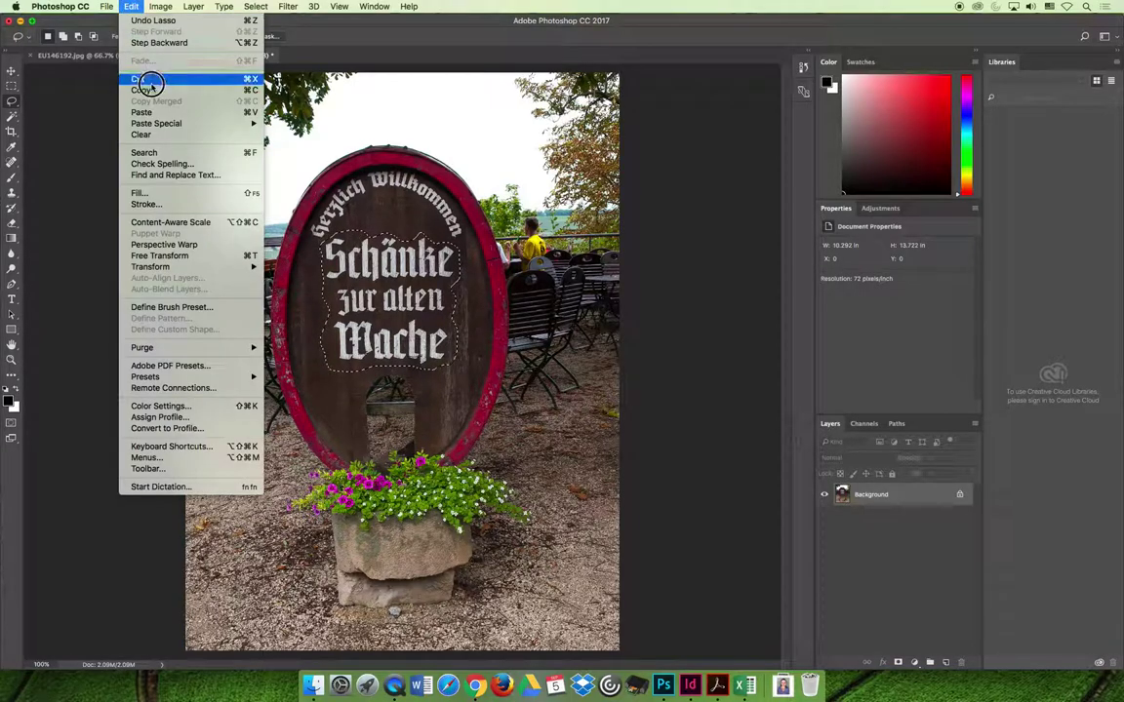
pyautogui.click(141, 193)
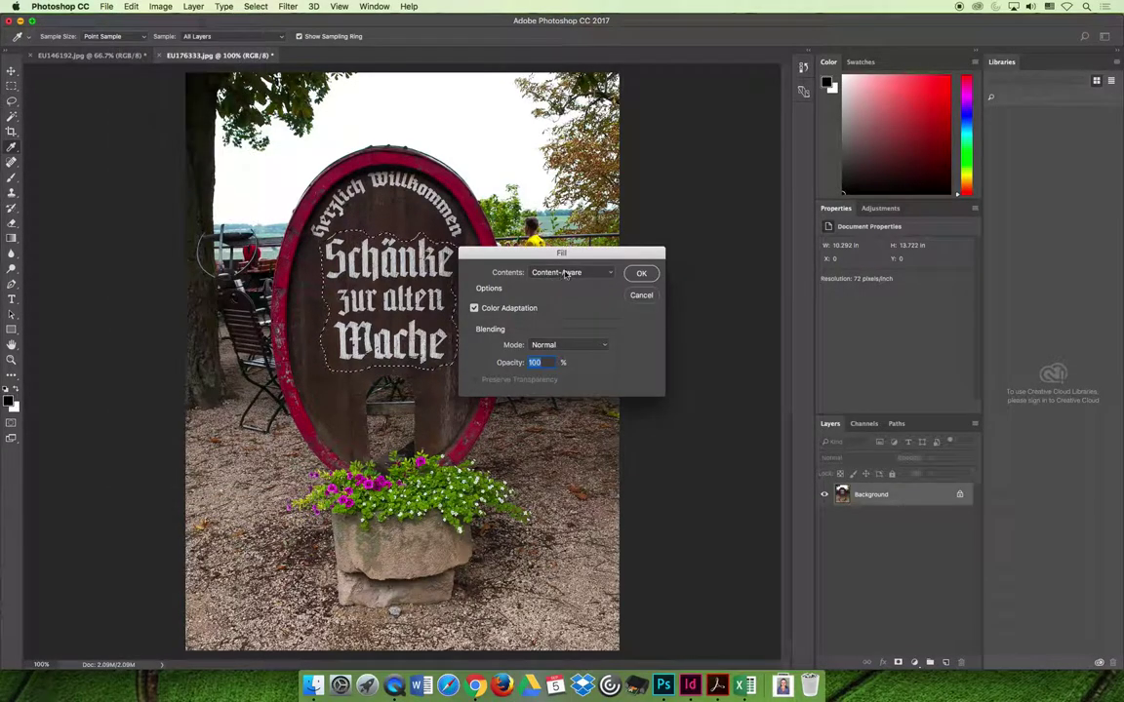
pyautogui.click(641, 274)
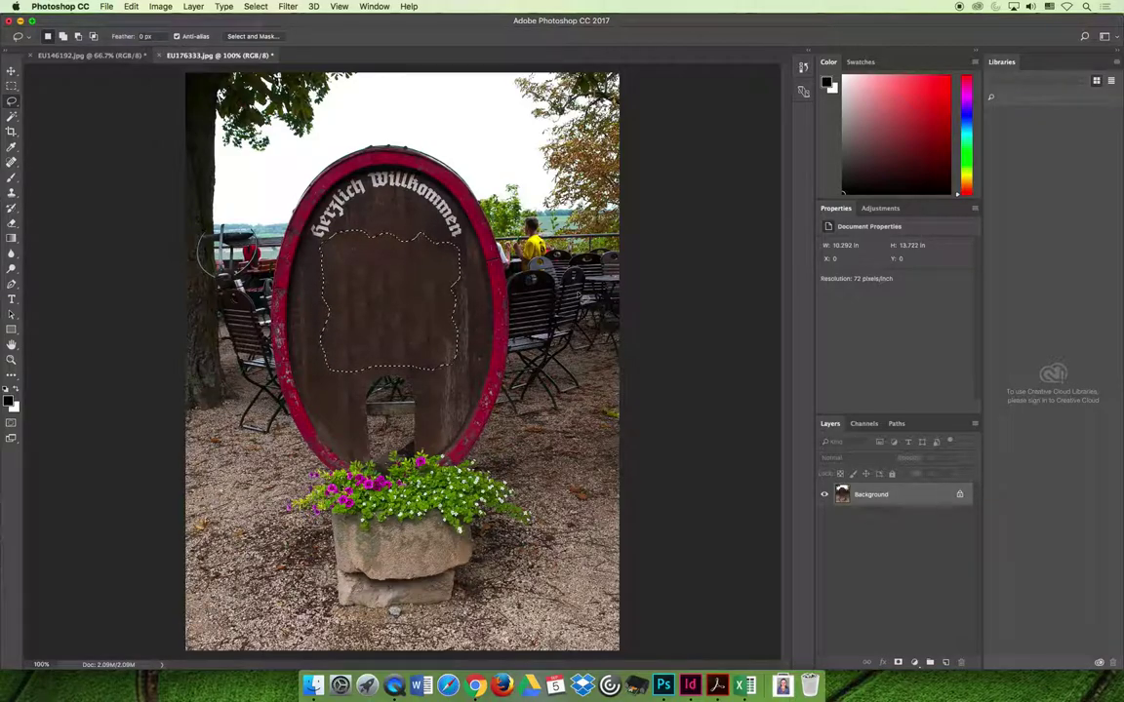
# - Step backward to undo the previous fill and restore the lettering
pyautogui.hotkey('ctrl', 'd')
pyautogui.hotkey('ctrl', 'z')
pyautogui.click(130, 7)
pyautogui.click(159, 42)
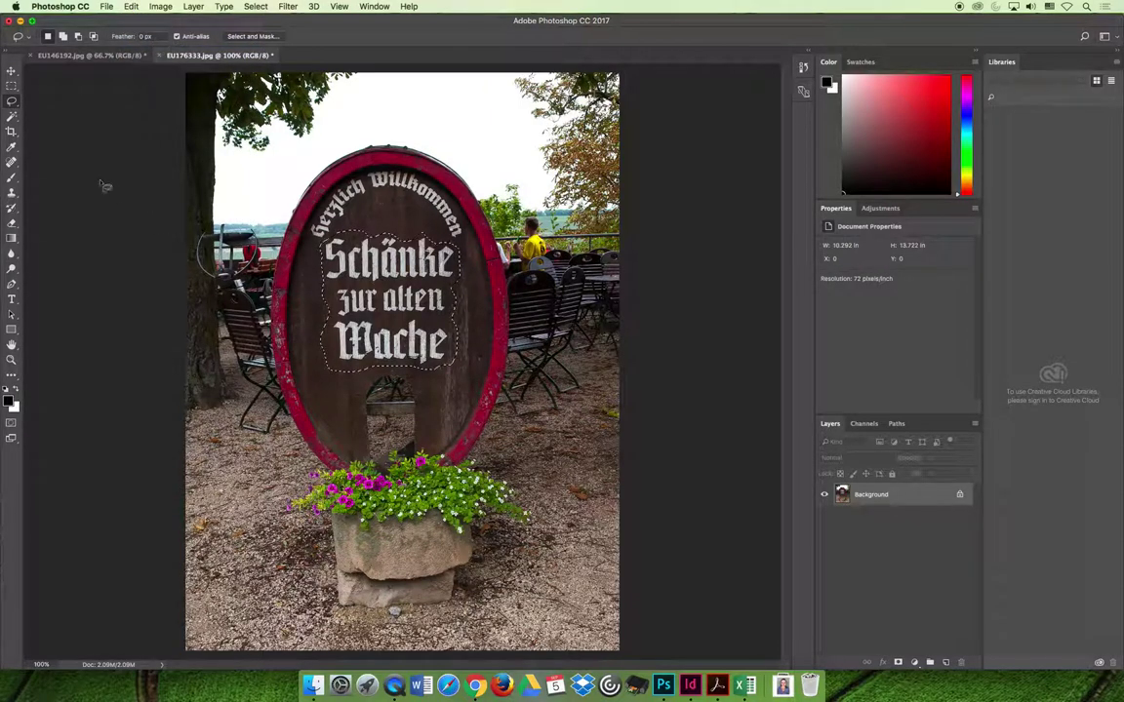
pyautogui.click(307, 233)
# - Lasso a new outline around the lettering and Content-Aware Fill it again
pyautogui.moveTo(351, 236)
pyautogui.mouseDown()
pyautogui.moveTo(359, 380)
pyautogui.moveTo(458, 246)
pyautogui.mouseUp()
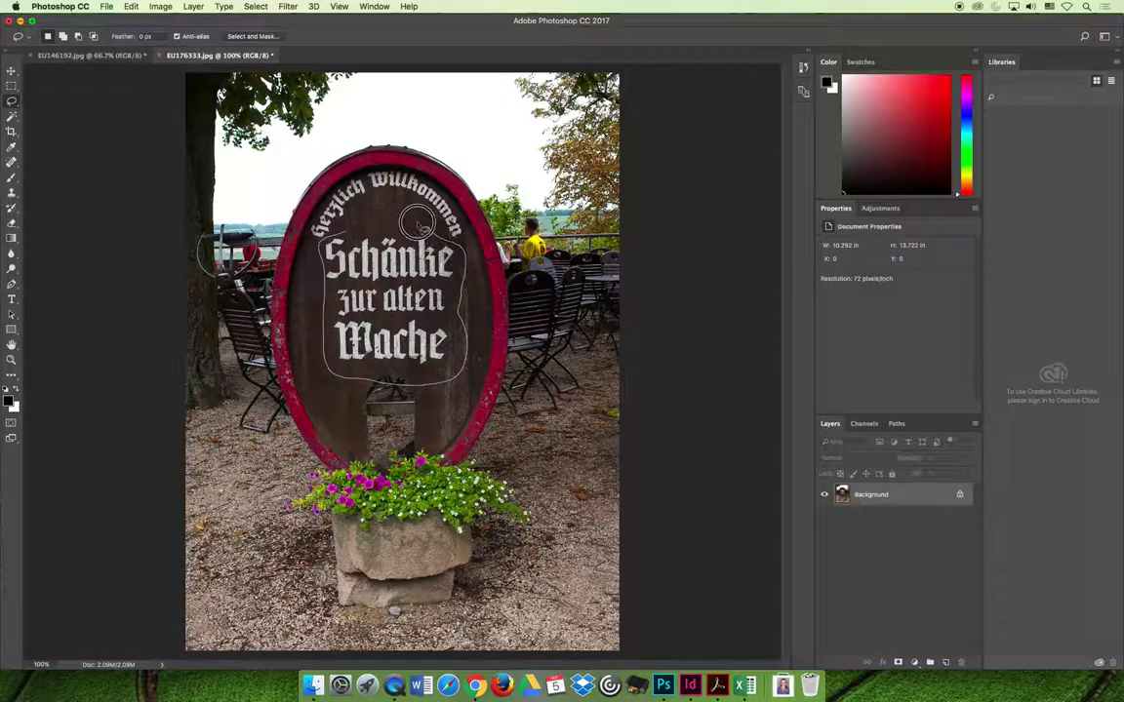
pyautogui.moveTo(458, 246); pyautogui.dragTo(338, 239)
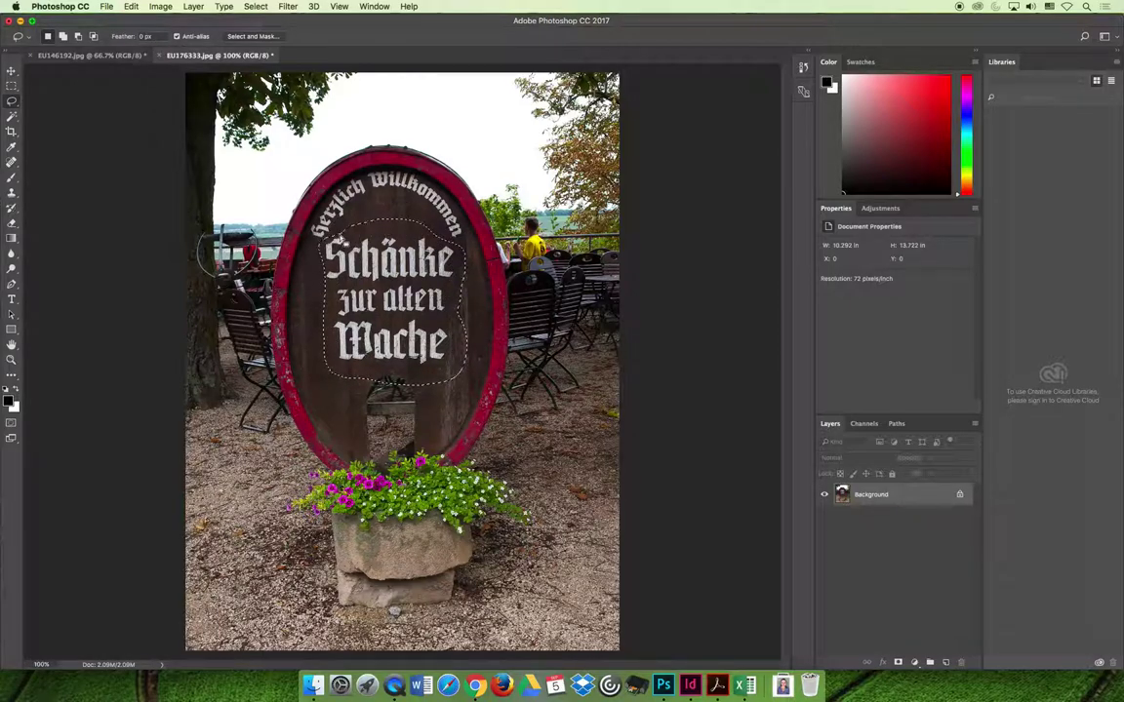
pyautogui.click(131, 6)
pyautogui.click(160, 197)
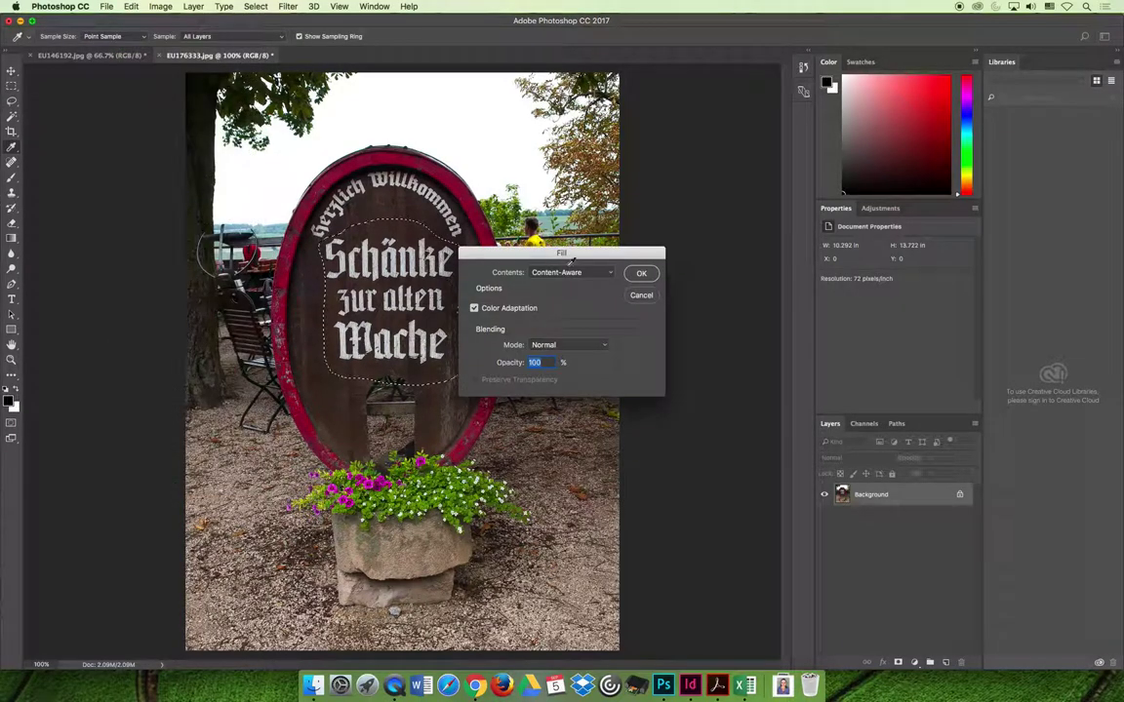
pyautogui.click(640, 274)
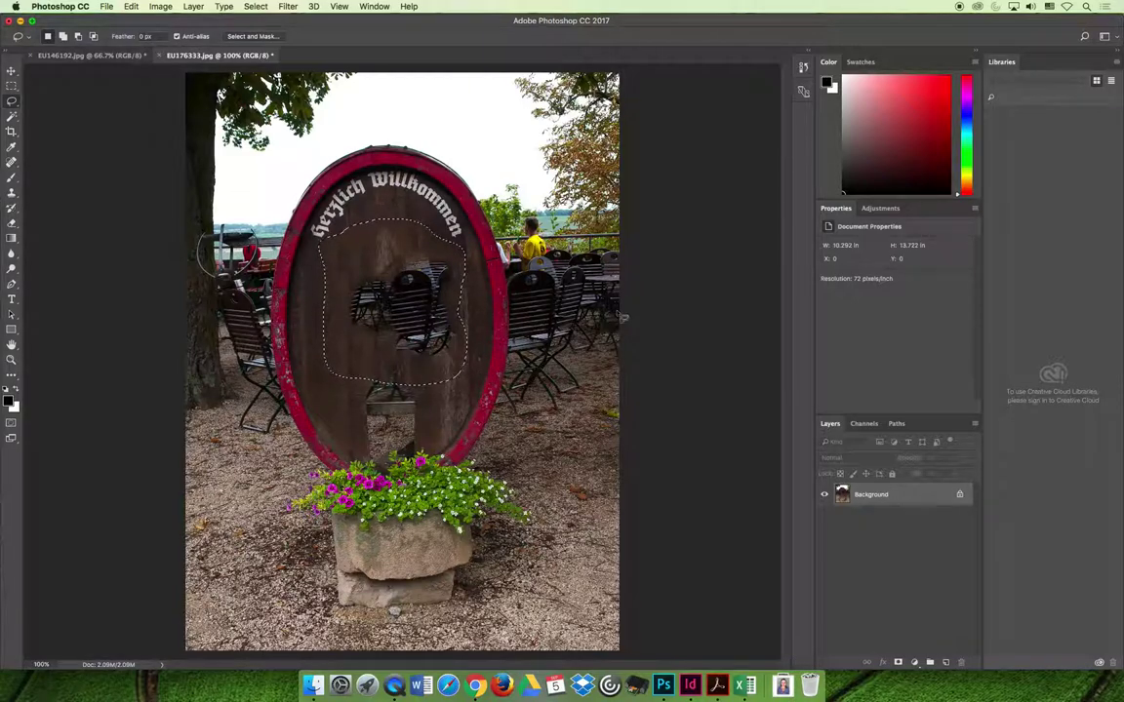
# - Content-Aware Fill the chair patterns inside the barrel with wood texture
pyautogui.click(461, 397)
pyautogui.moveTo(410, 363)
pyautogui.mouseDown()
pyautogui.moveTo(463, 360)
pyautogui.moveTo(386, 256)
pyautogui.moveTo(347, 286)
pyautogui.moveTo(369, 334)
pyautogui.moveTo(406, 364)
pyautogui.moveTo(437, 360)
pyautogui.mouseUp()
pyautogui.click(131, 6)
pyautogui.click(155, 190)
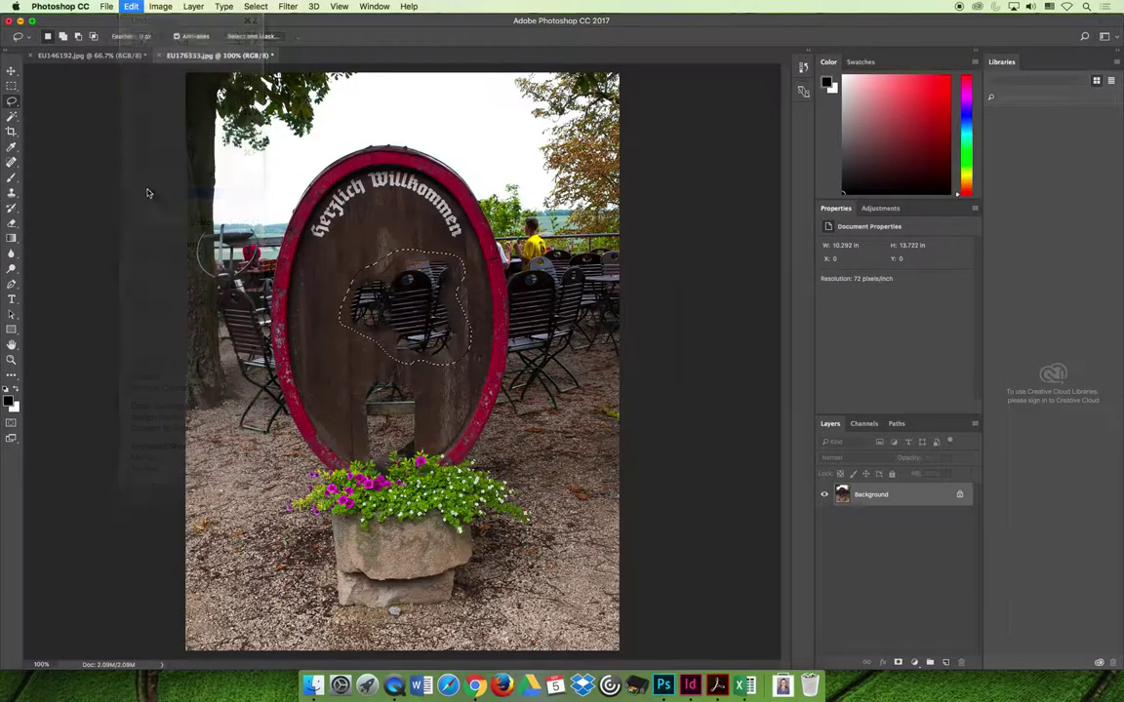
pyautogui.click(642, 272)
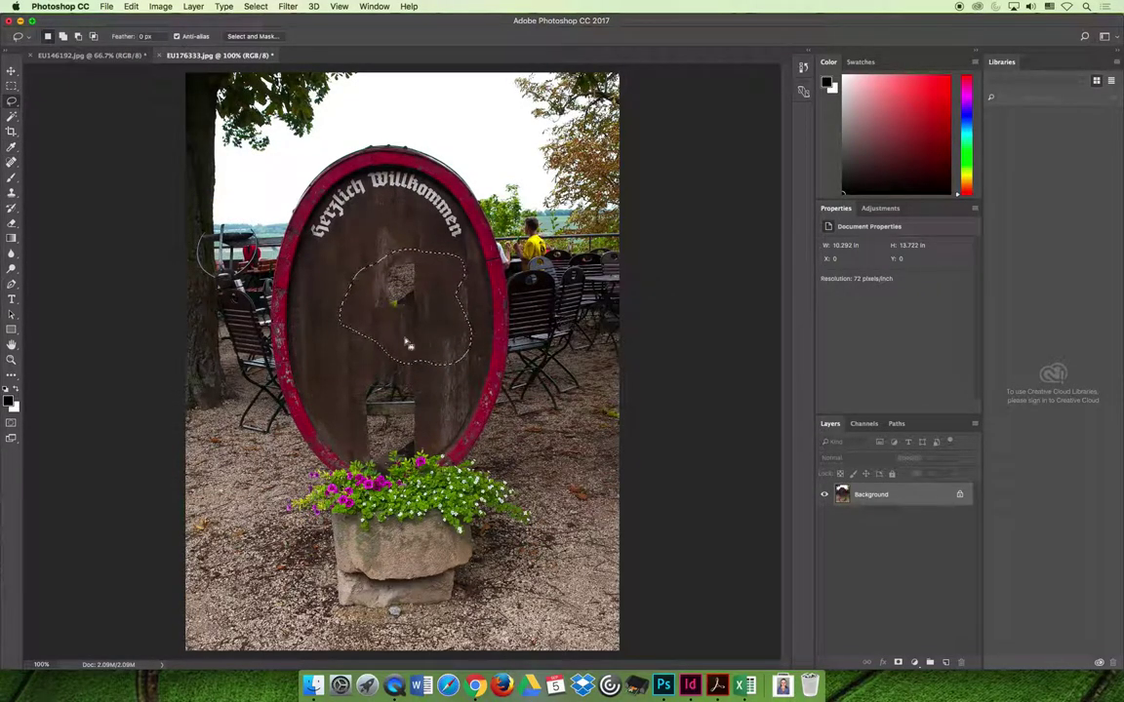
pyautogui.press('super+d')
# - Content-Aware Fill the leftover patch in the barrel, then deselect
pyautogui.moveTo(400, 249)
pyautogui.mouseDown()
pyautogui.moveTo(434, 278)
pyautogui.moveTo(385, 244)
pyautogui.mouseUp()
pyautogui.click(131, 6)
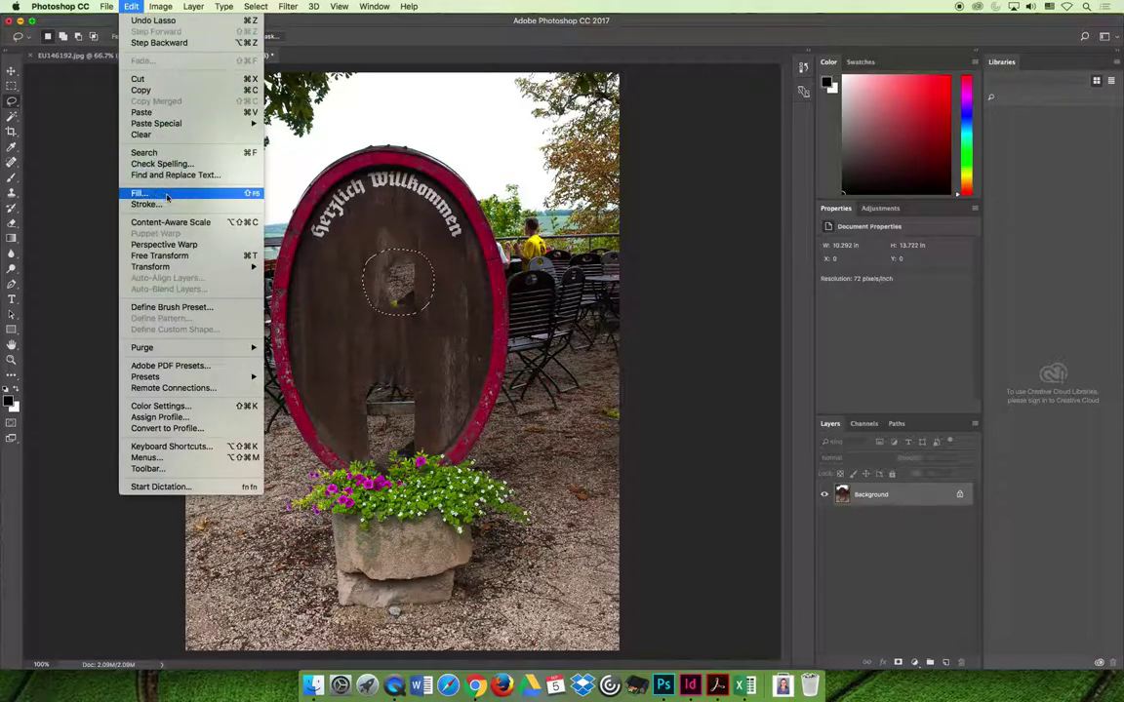
pyautogui.click(167, 195)
pyautogui.click(642, 272)
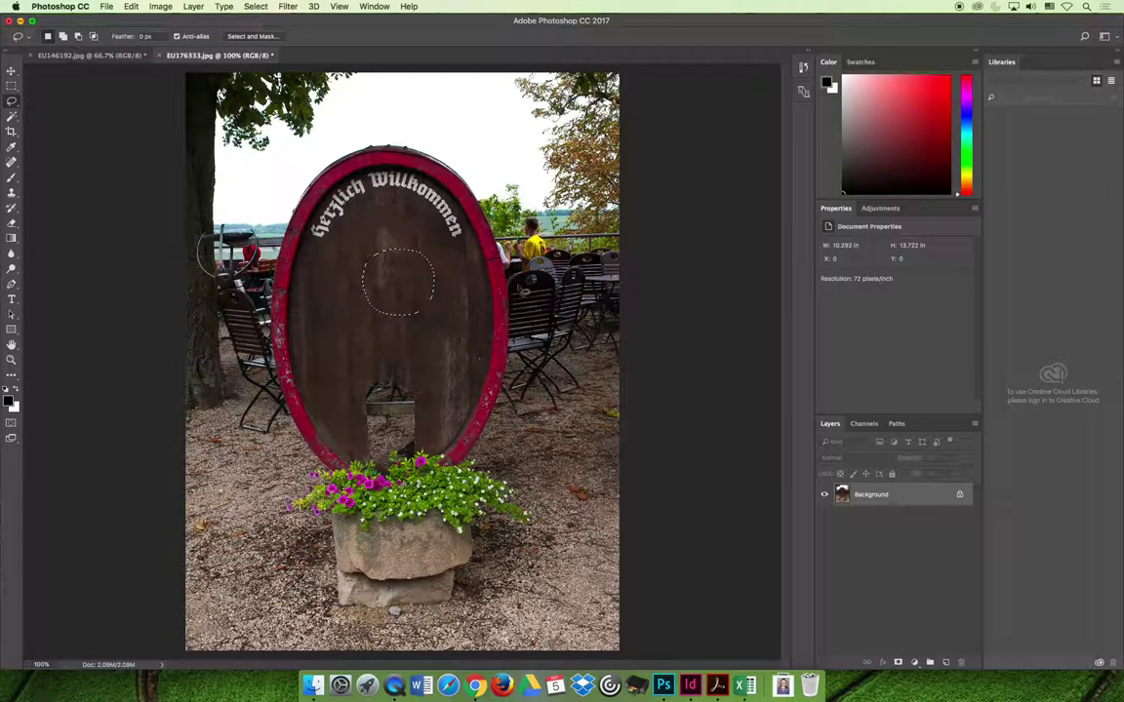
pyautogui.press('super+d')
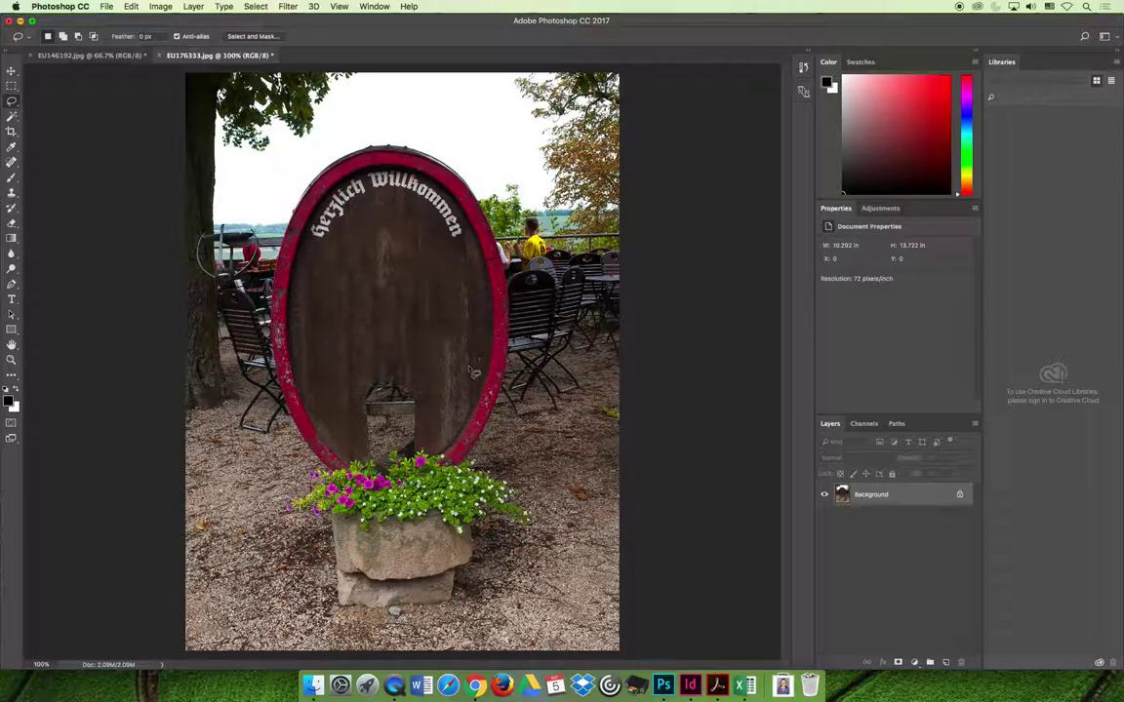